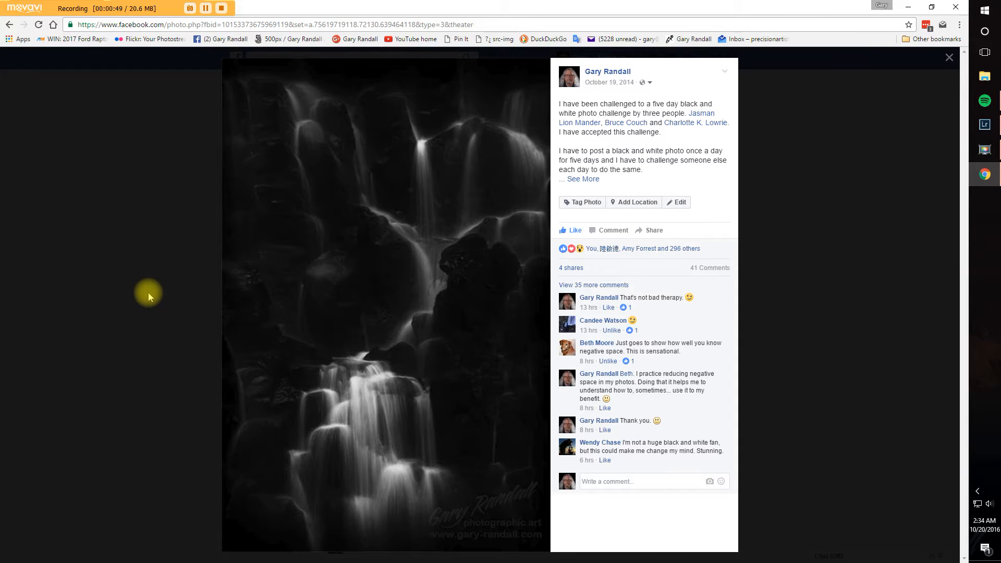
# Step: Close the enlarged photo and the browser, and switch to Lightroom
pyautogui.click(160, 303)
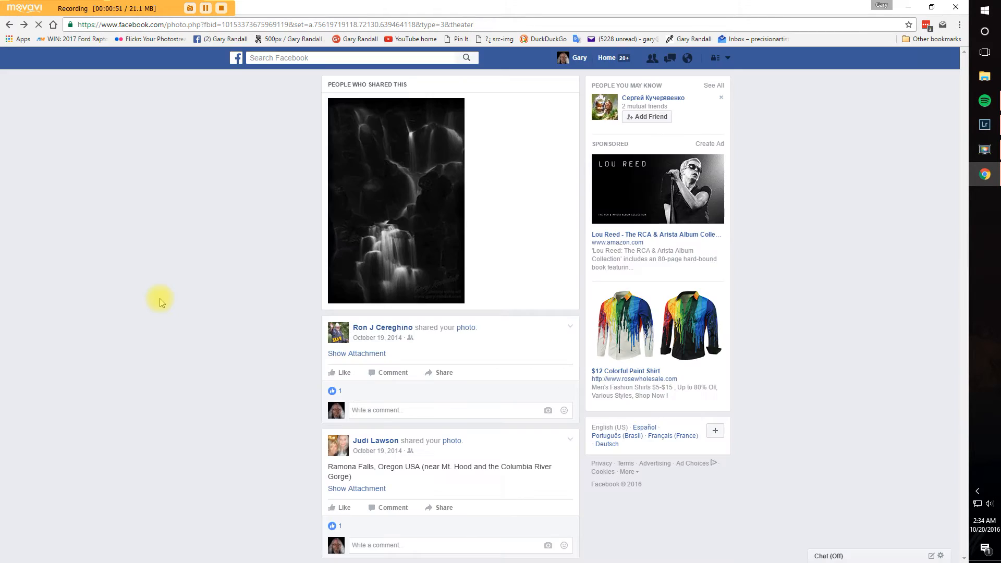
pyautogui.click(956, 7)
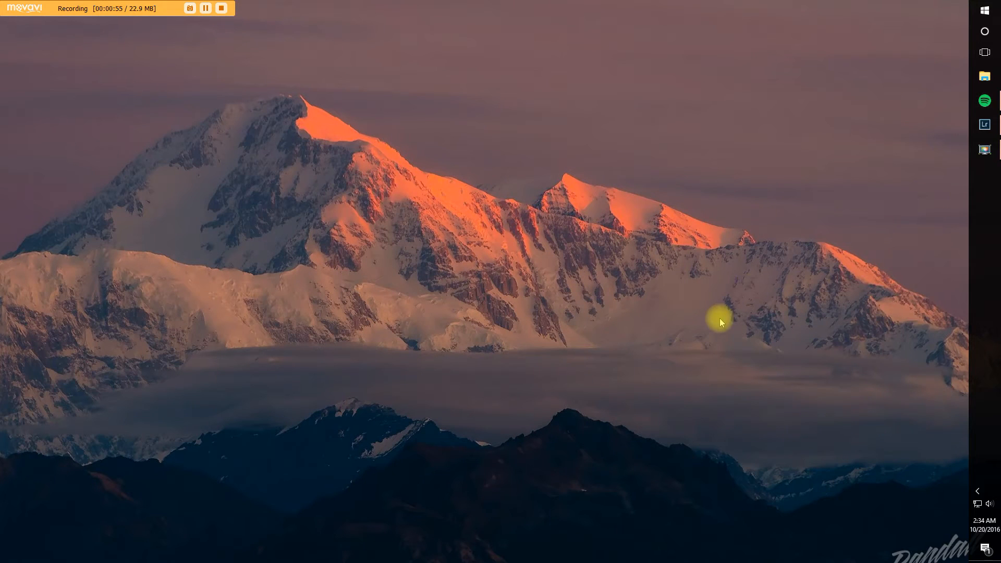
pyautogui.click(984, 124)
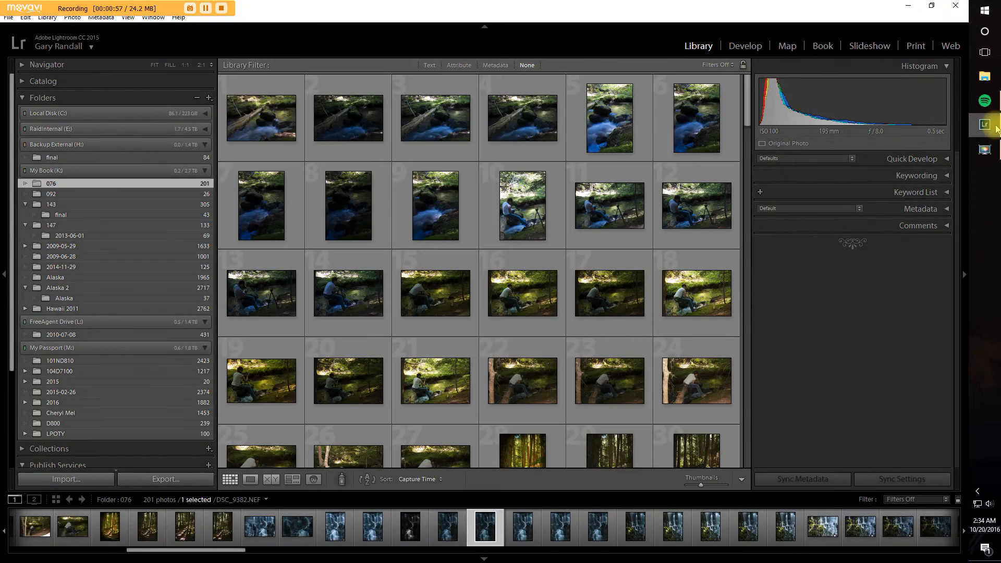
# Step: Look through the waterfall photos in folder 076, viewing DSC_9524.NEF, a forest shot and DSC_9518.NEF enlarged in Develop
pyautogui.scroll(-20, 636, 366)
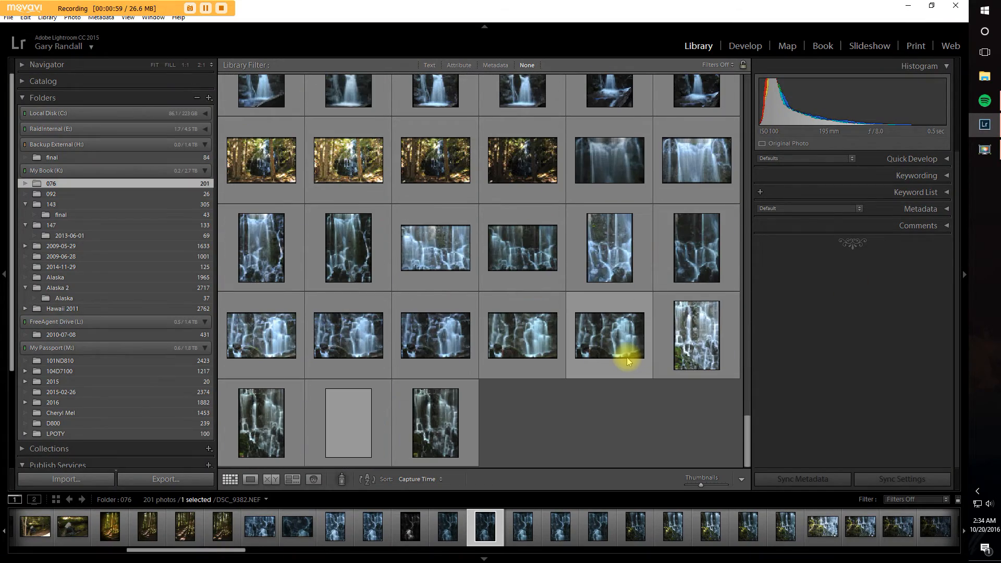
pyautogui.scroll(10, 627, 357)
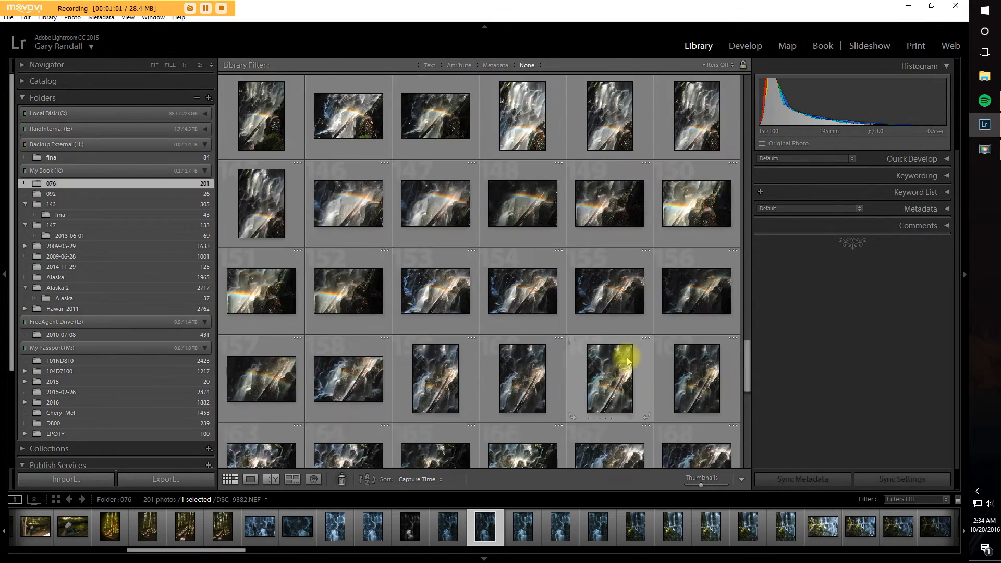
pyautogui.scroll(-3, 628, 360)
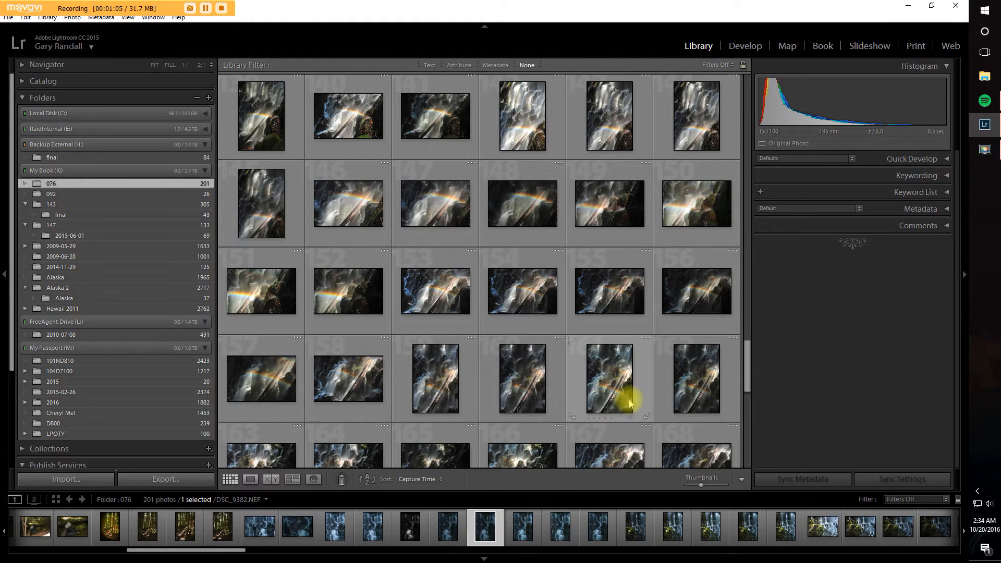
pyautogui.scroll(-2, 628, 399)
pyautogui.scroll(-4, 630, 403)
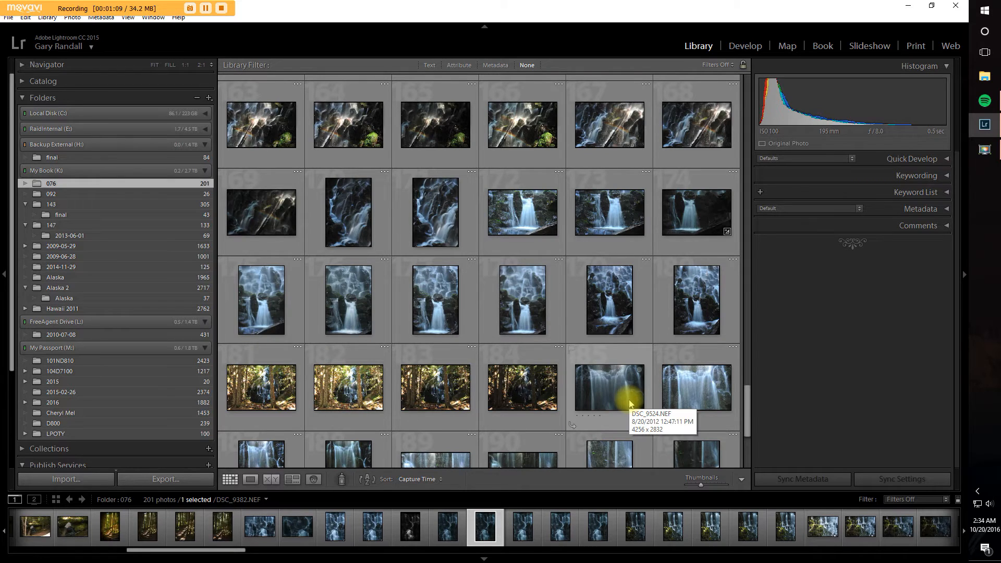
pyautogui.click(606, 387)
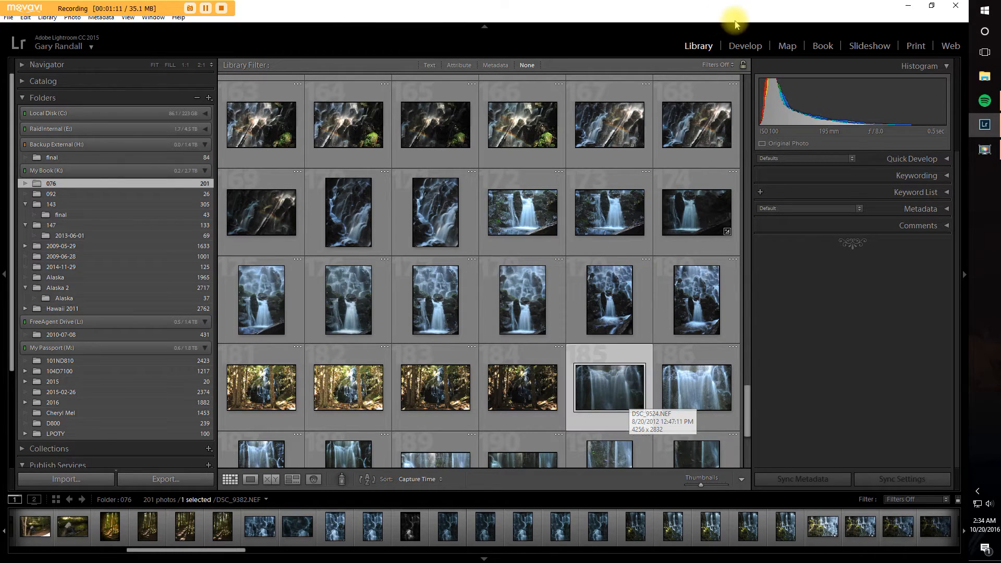
pyautogui.click(747, 46)
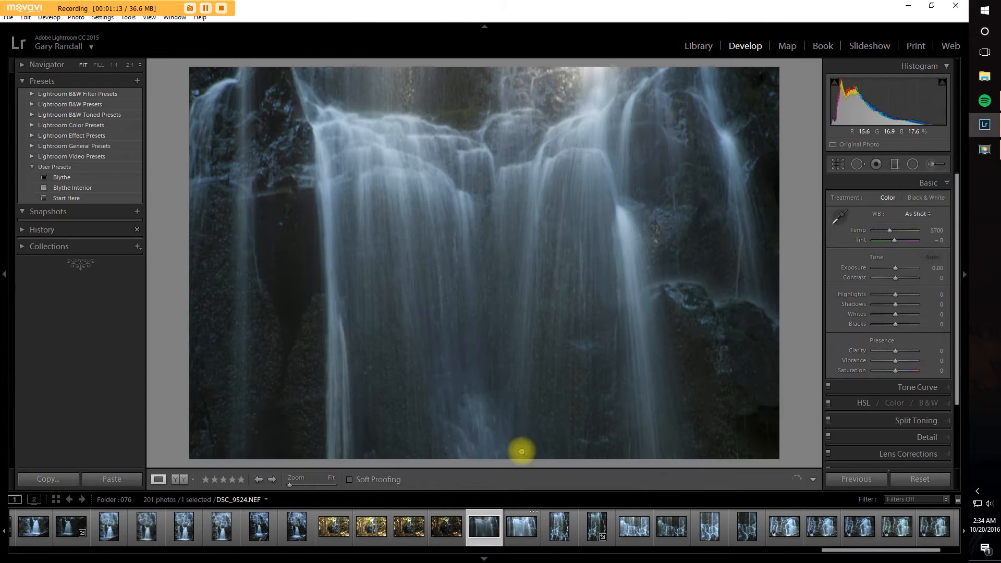
pyautogui.click(408, 541)
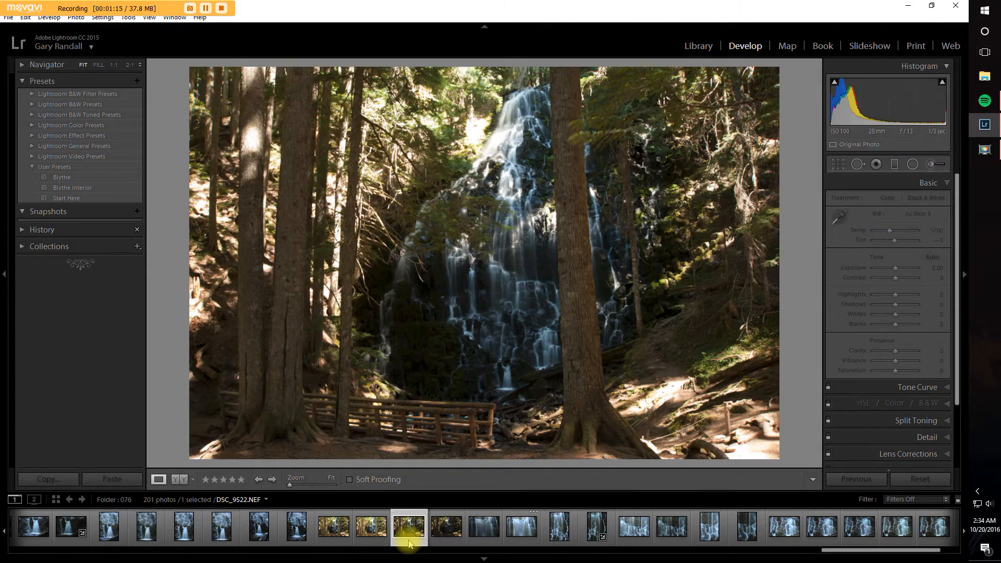
pyautogui.click(259, 534)
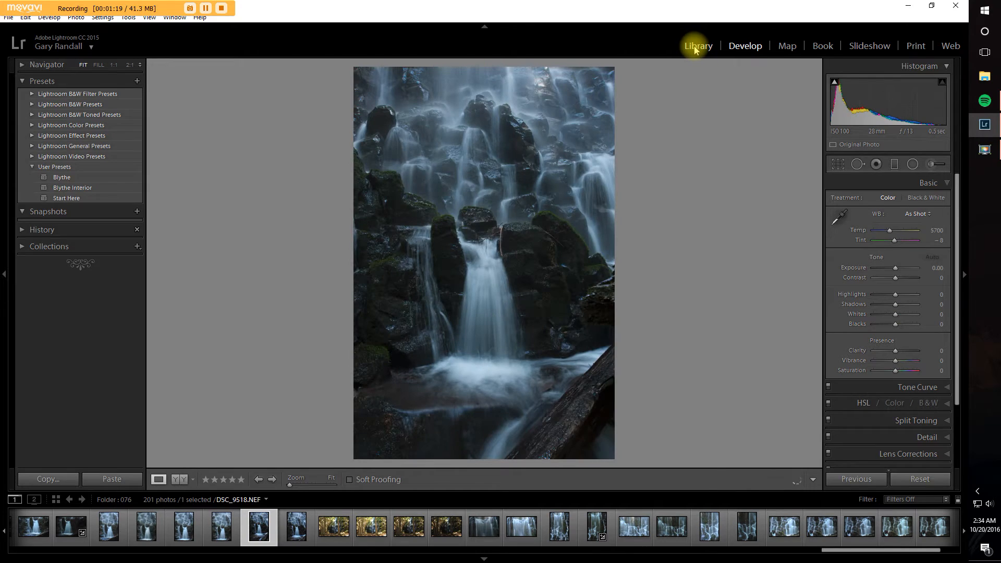
# Step: Find the dark vertical waterfall photo DSC_9382.NEF in the library and open it in Develop
pyautogui.click(697, 46)
pyautogui.scroll(4, 398, 532)
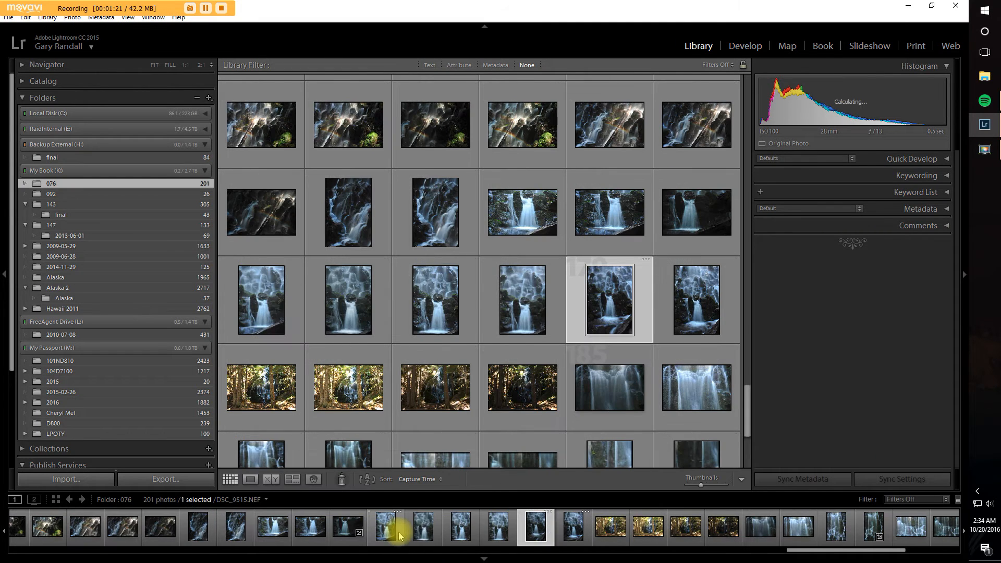
pyautogui.scroll(5, 399, 532)
pyautogui.scroll(5, 401, 534)
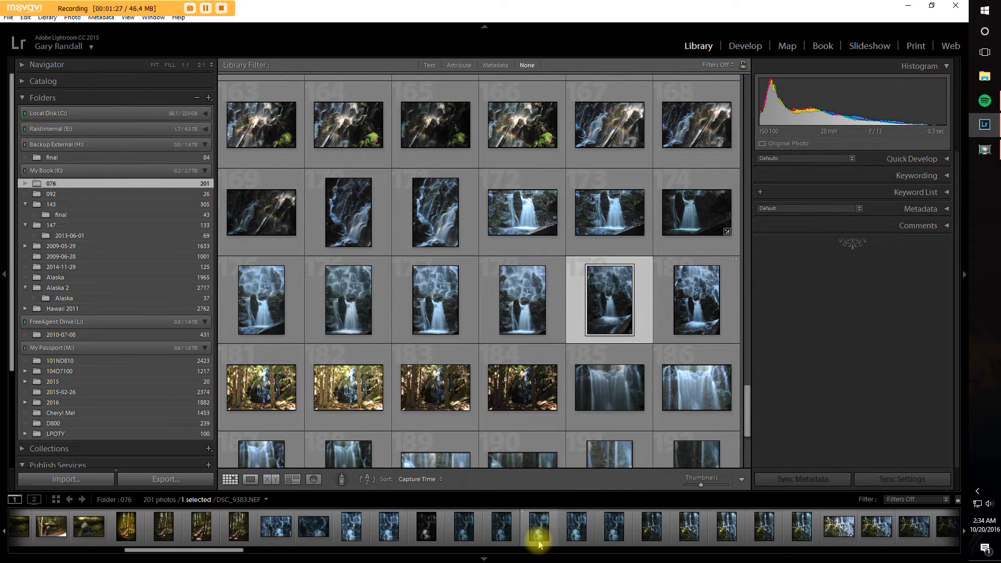
pyautogui.click(501, 528)
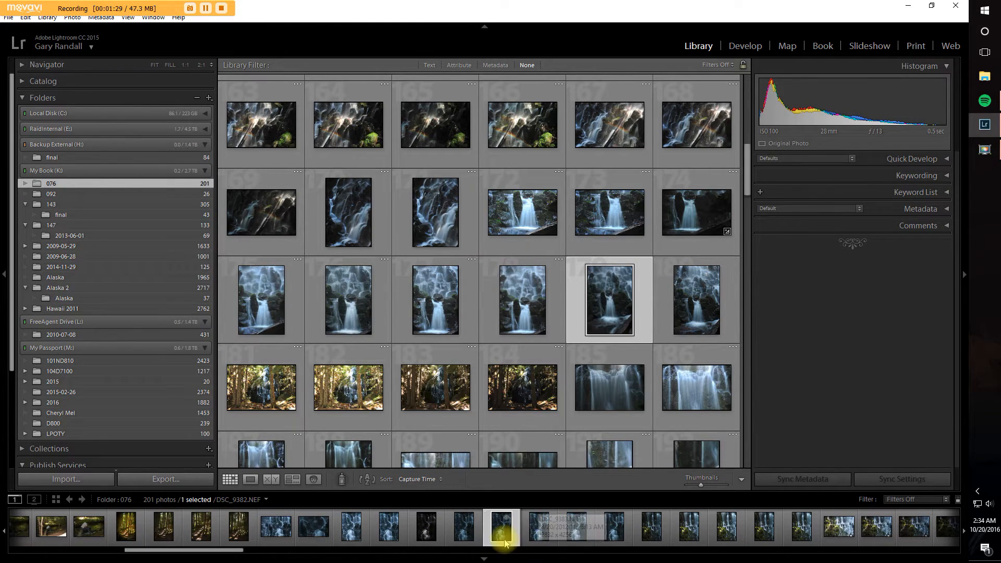
pyautogui.click(749, 48)
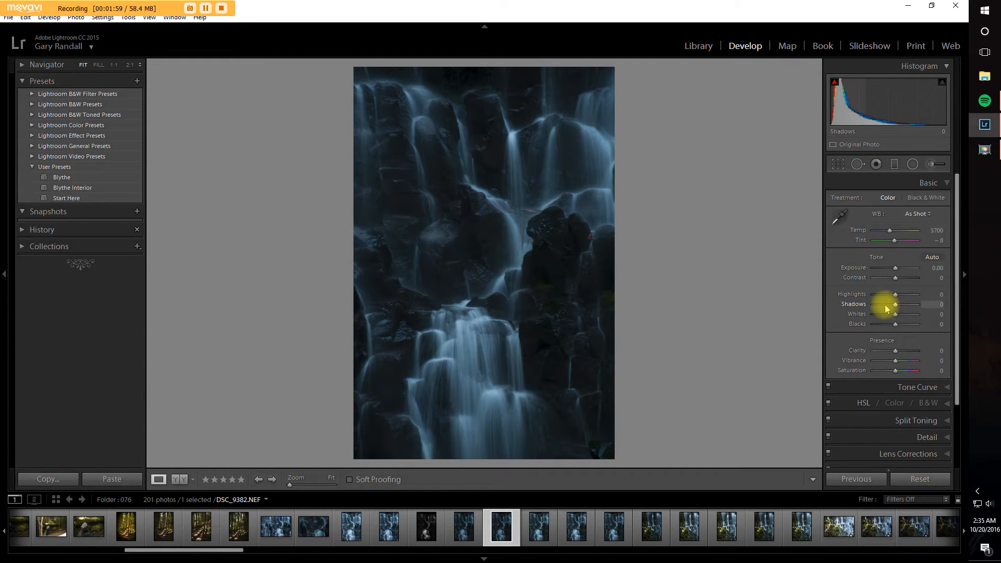
# Step: Enable Remove Chromatic Aberration and Profile Corrections in the photo's lens corrections
pyautogui.click(884, 455)
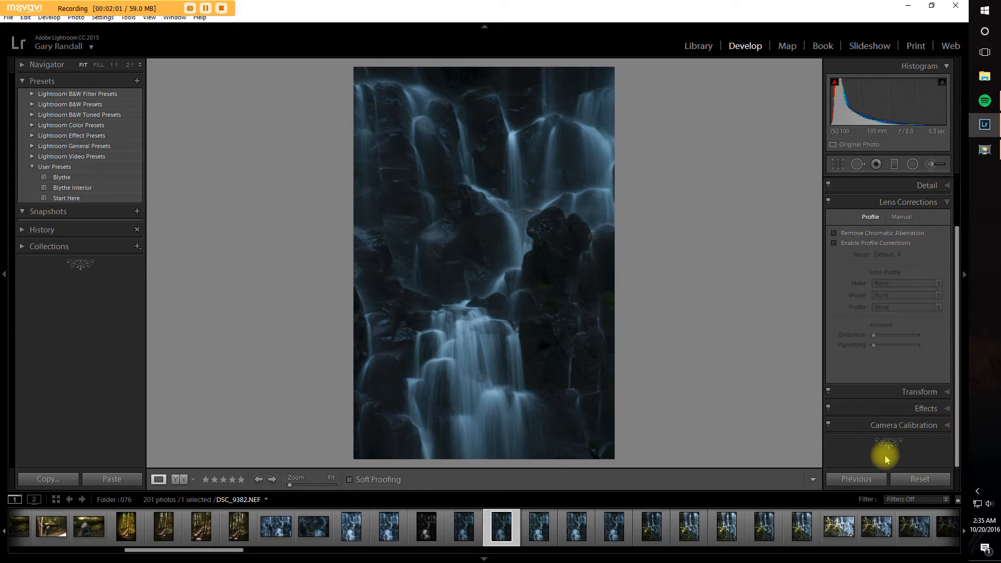
pyautogui.click(834, 233)
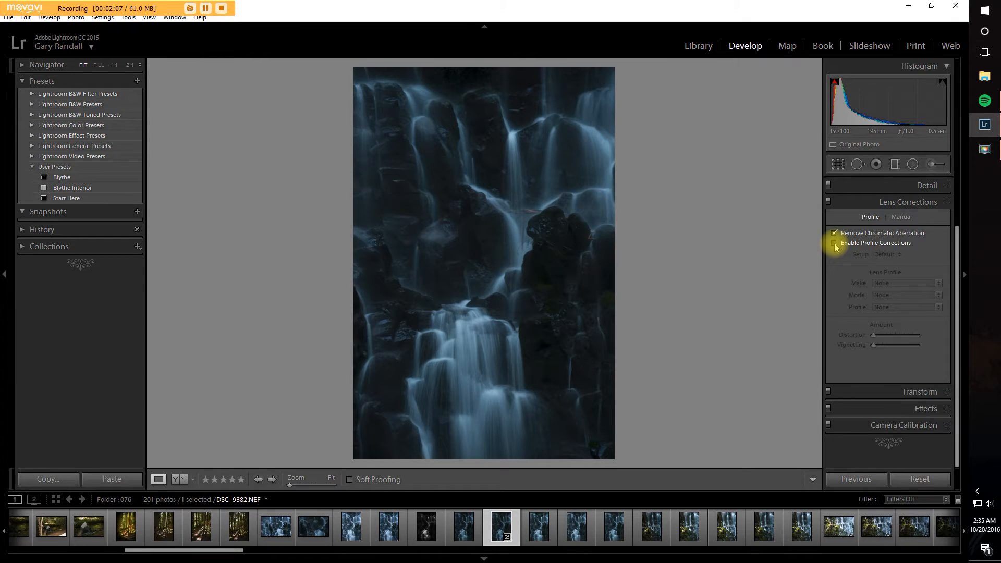
pyautogui.click(835, 244)
pyautogui.click(835, 244)
pyautogui.click(835, 243)
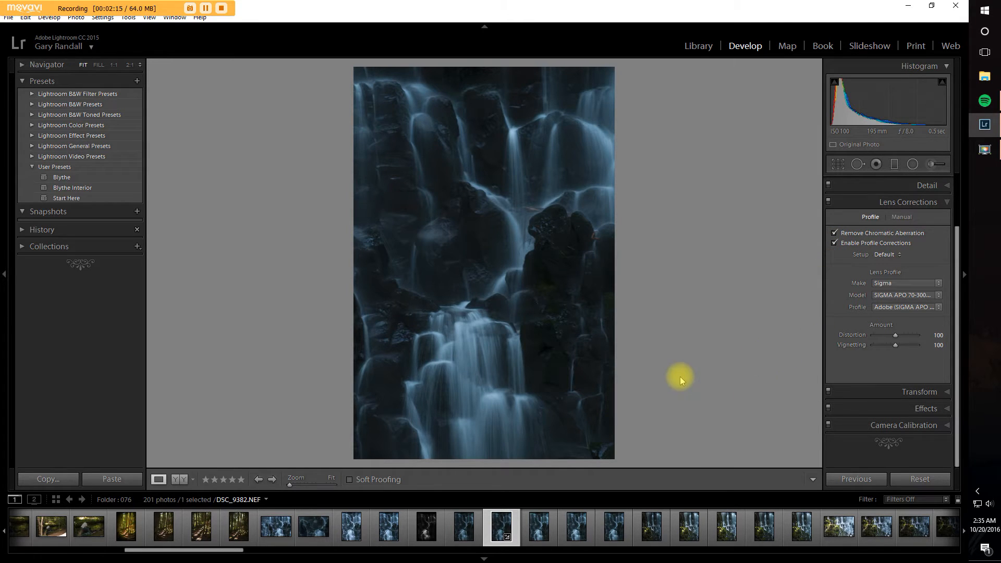
pyautogui.click(945, 202)
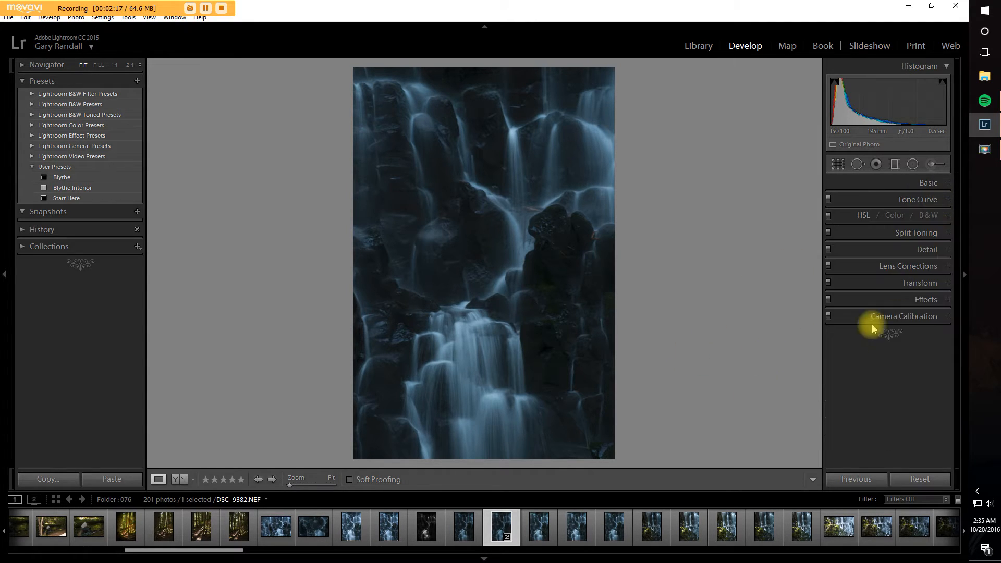
# Step: Set the photo's white balance to Auto
pyautogui.click(938, 183)
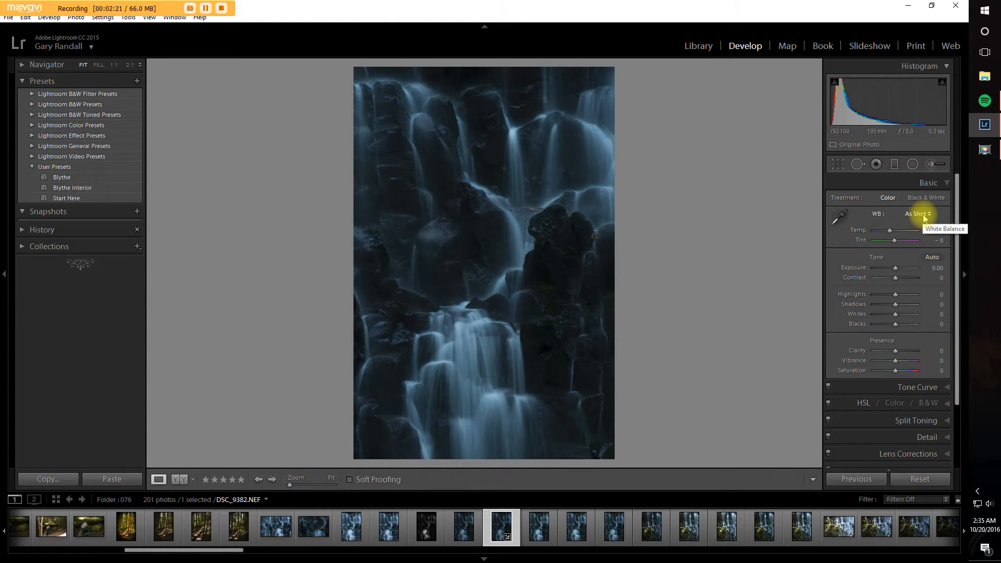
pyautogui.click(924, 217)
pyautogui.click(893, 237)
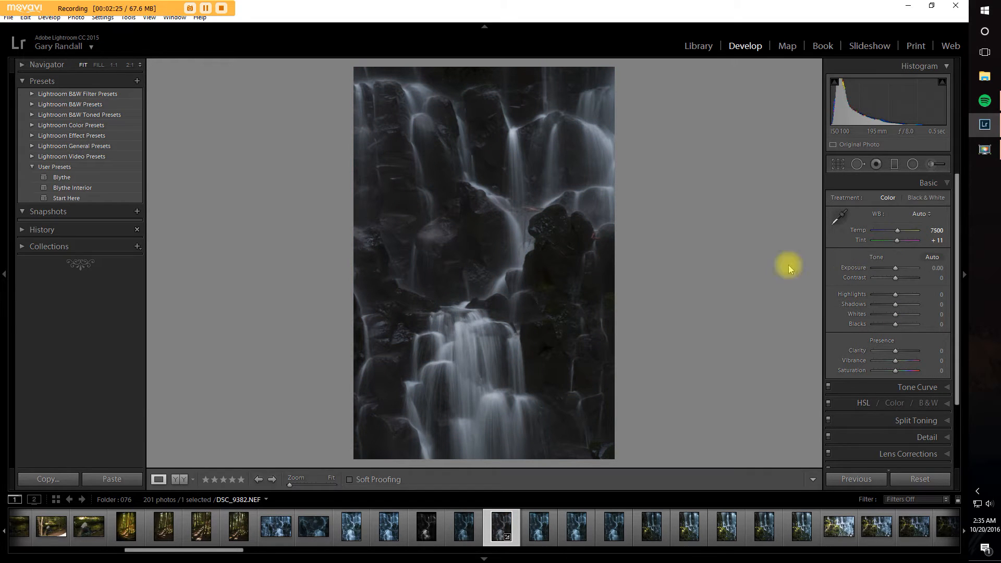
# Step: Straighten the waterfall photo by an angle of about 2.54 degrees and apply the crop
pyautogui.click(838, 164)
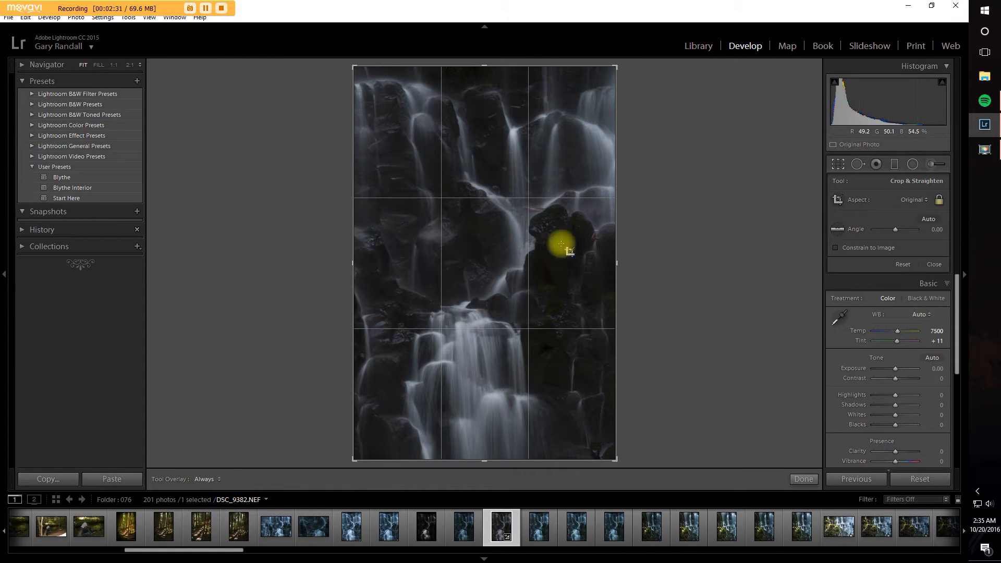
pyautogui.moveTo(674, 222); pyautogui.dragTo(675, 228)
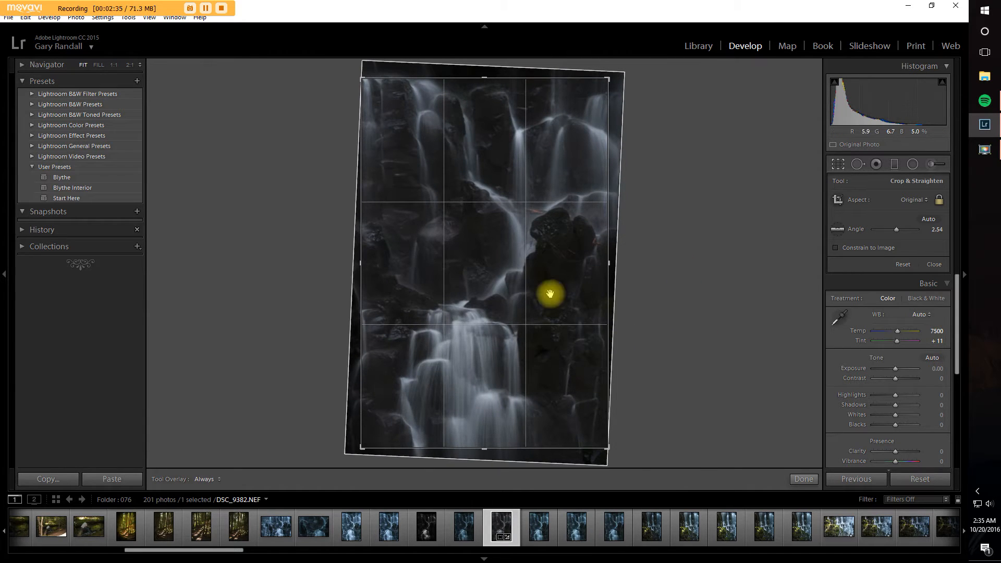
pyautogui.click(802, 478)
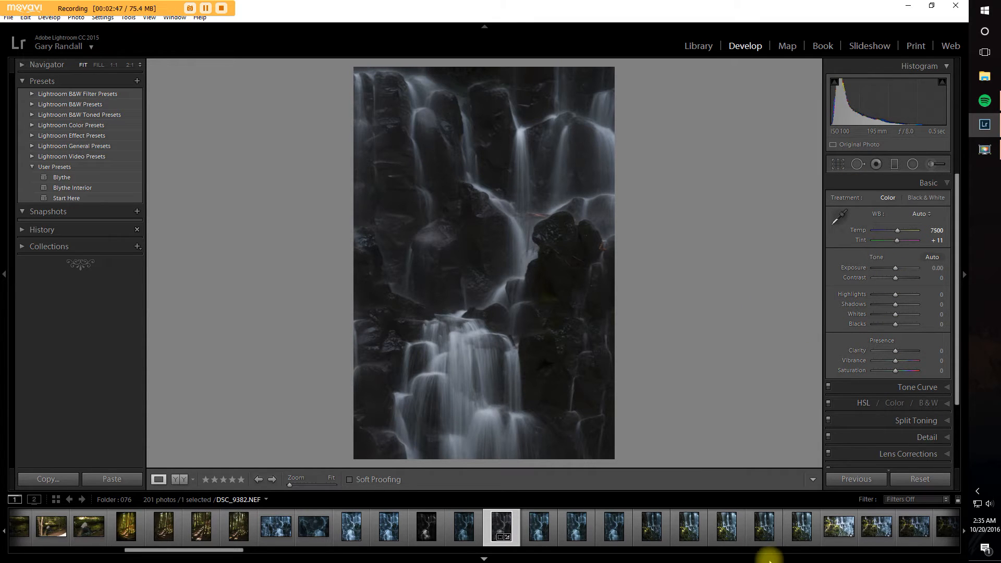
# Step: Examine the details of the waterfall and the dark rocks at 1:1 magnification
pyautogui.moveTo(505, 290); pyautogui.dragTo(394, 211)
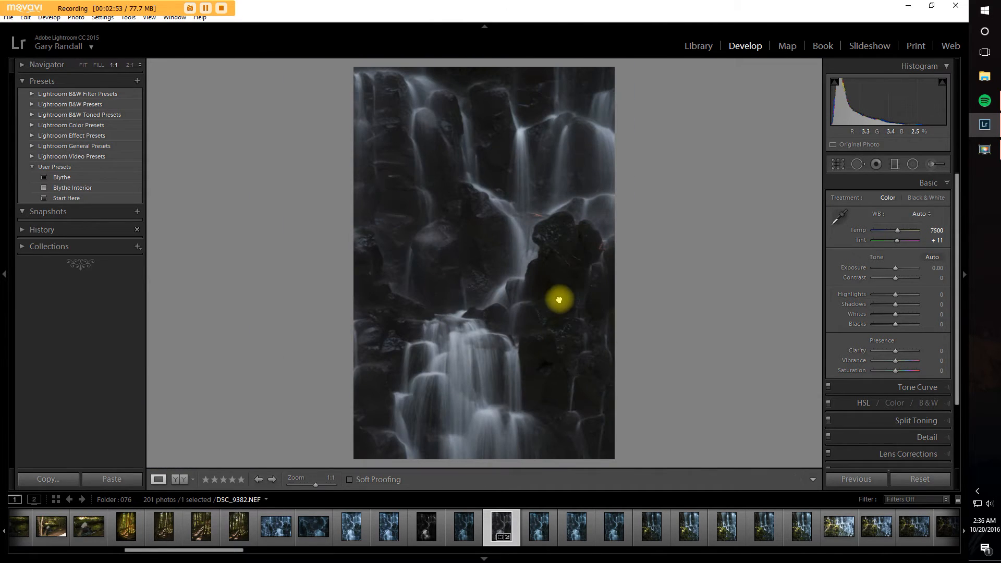
pyautogui.click(562, 313)
pyautogui.moveTo(485, 217); pyautogui.dragTo(538, 271)
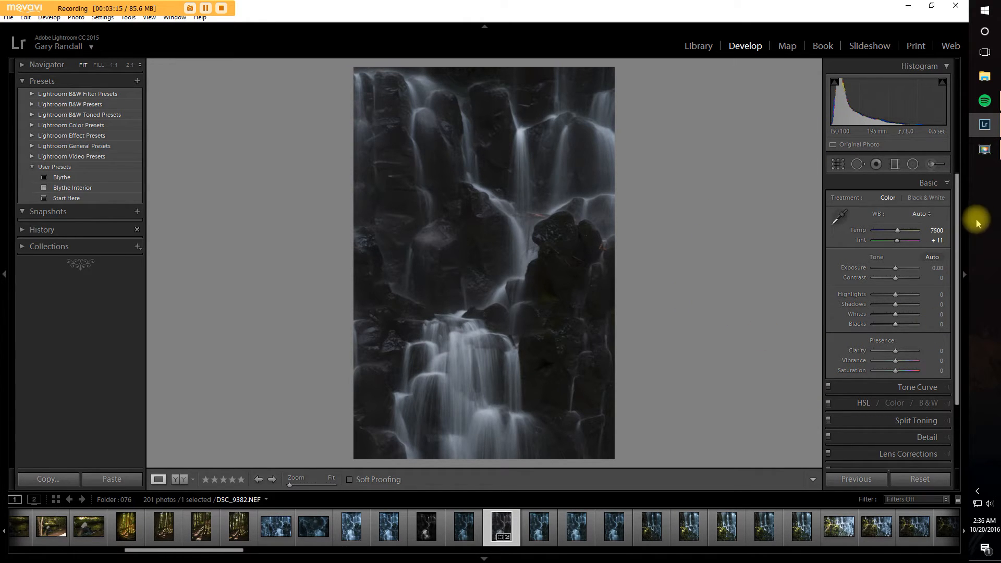
# Step: Try the Black & White treatment on the photo and return it to Color
pyautogui.scroll(-1, 926, 365)
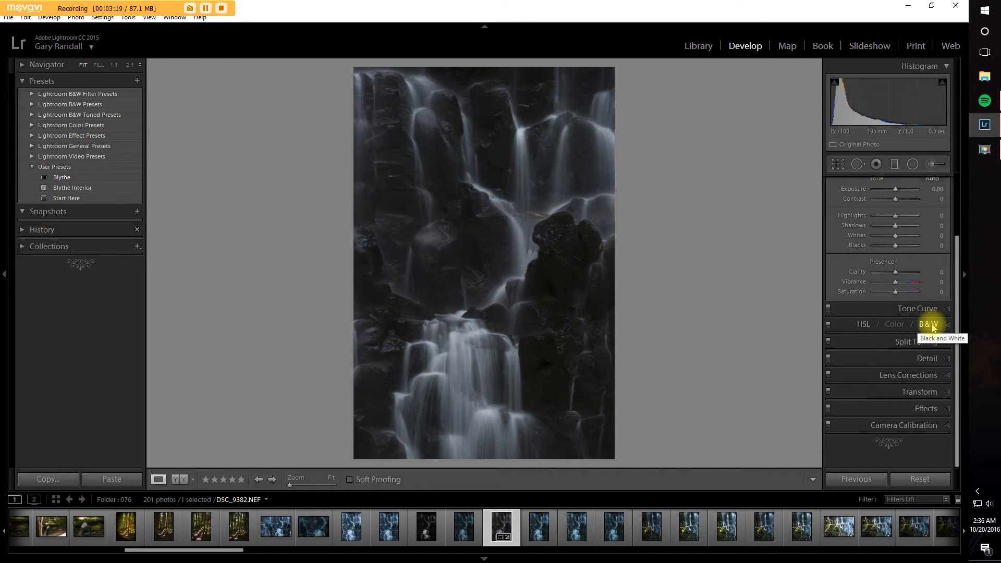
pyautogui.scroll(1, 932, 326)
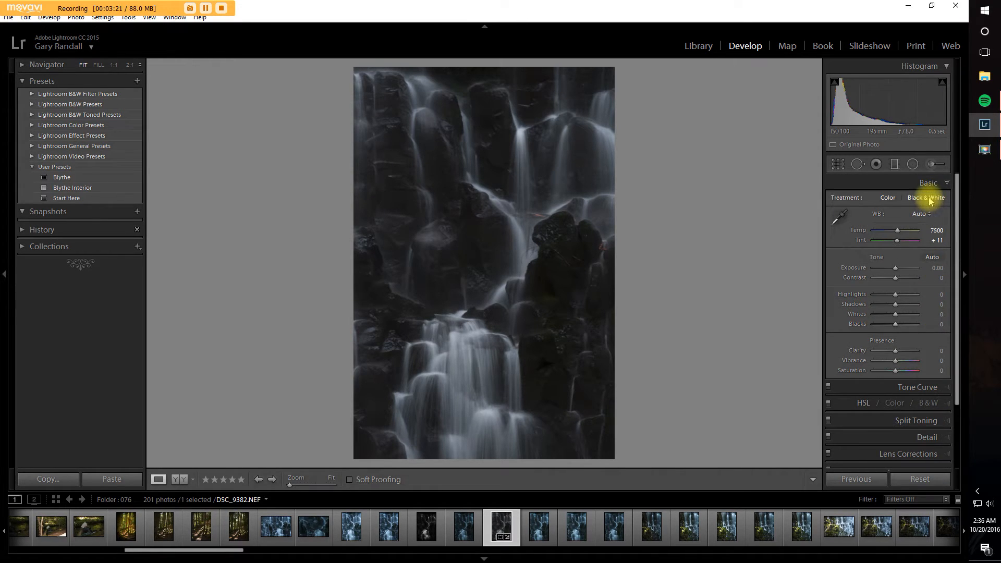
pyautogui.click(930, 199)
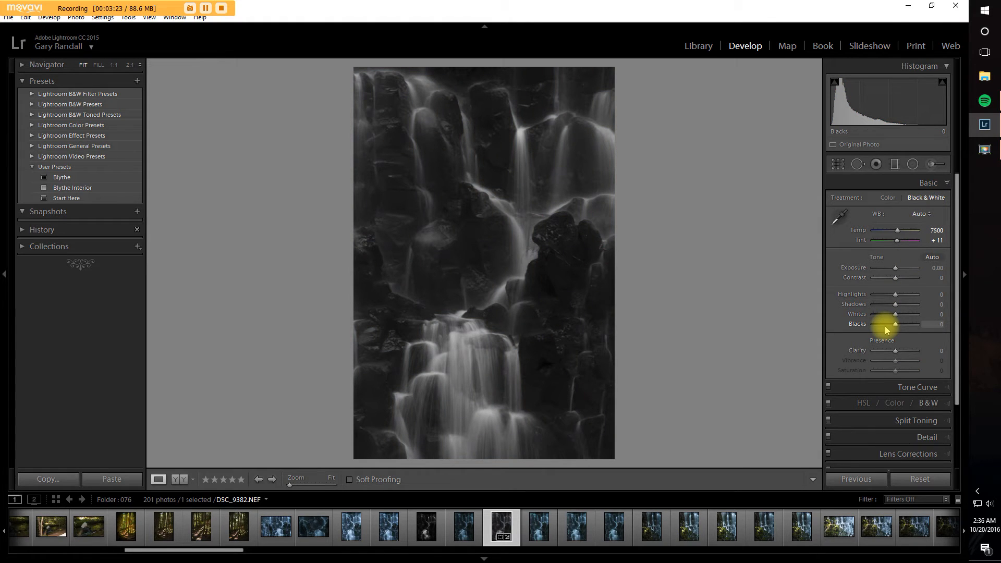
pyautogui.click(886, 198)
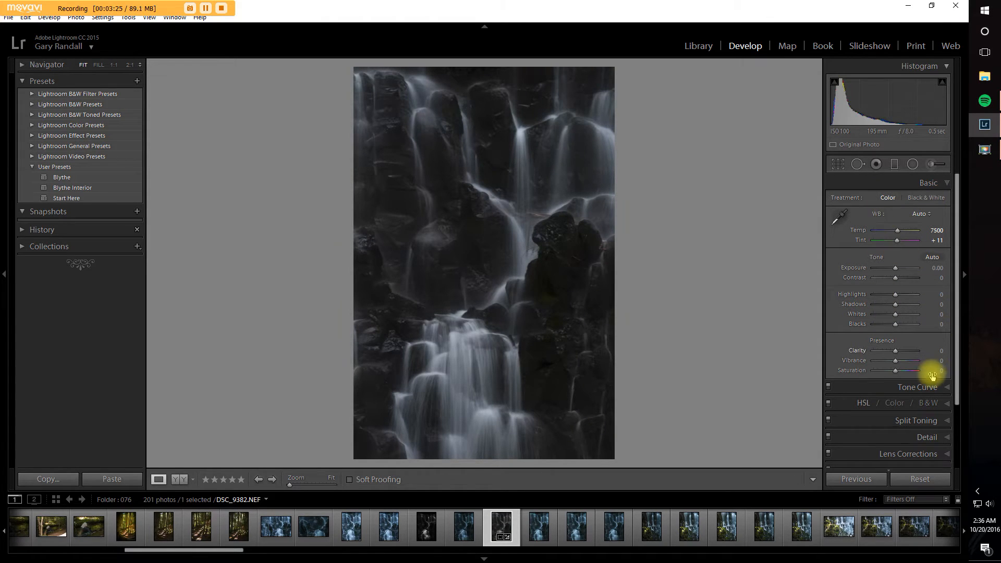
# Step: Convert the photo with the Black & White Mix and reset all eight colour channels, Red through Magenta, to 0
pyautogui.click(929, 404)
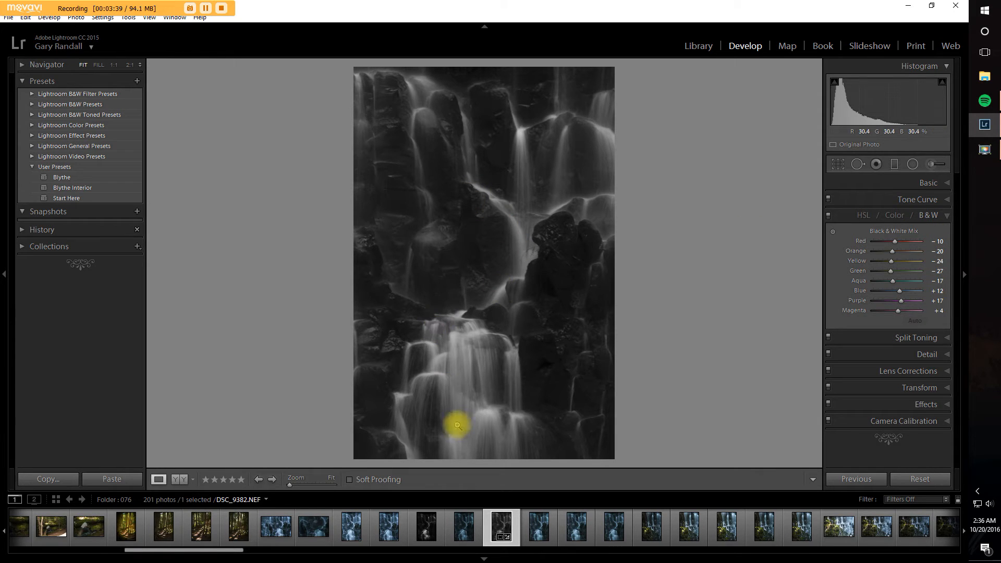
pyautogui.doubleClick(861, 243)
pyautogui.doubleClick(857, 251)
pyautogui.doubleClick(856, 261)
pyautogui.doubleClick(857, 271)
pyautogui.doubleClick(857, 281)
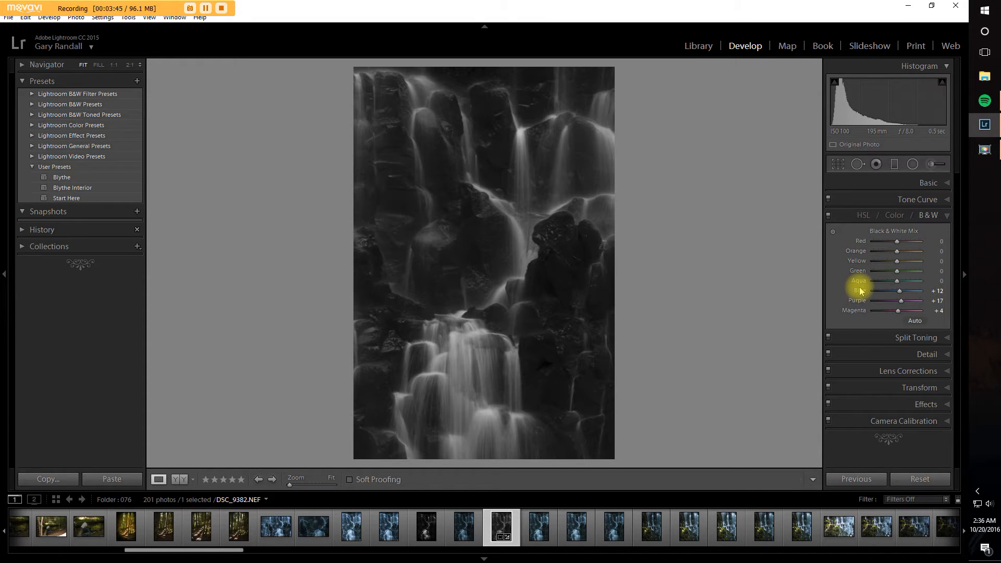
pyautogui.doubleClick(860, 291)
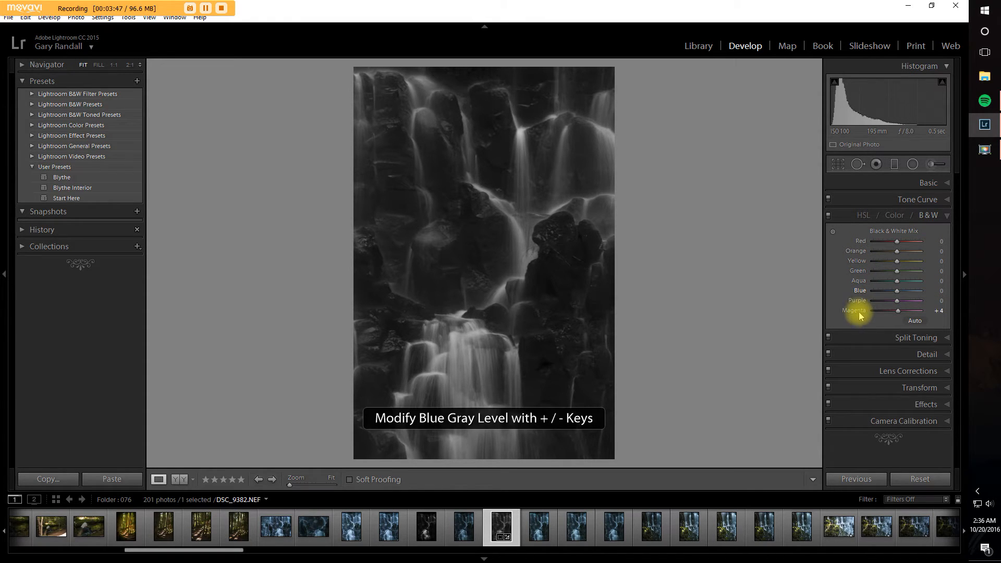
pyautogui.doubleClick(856, 311)
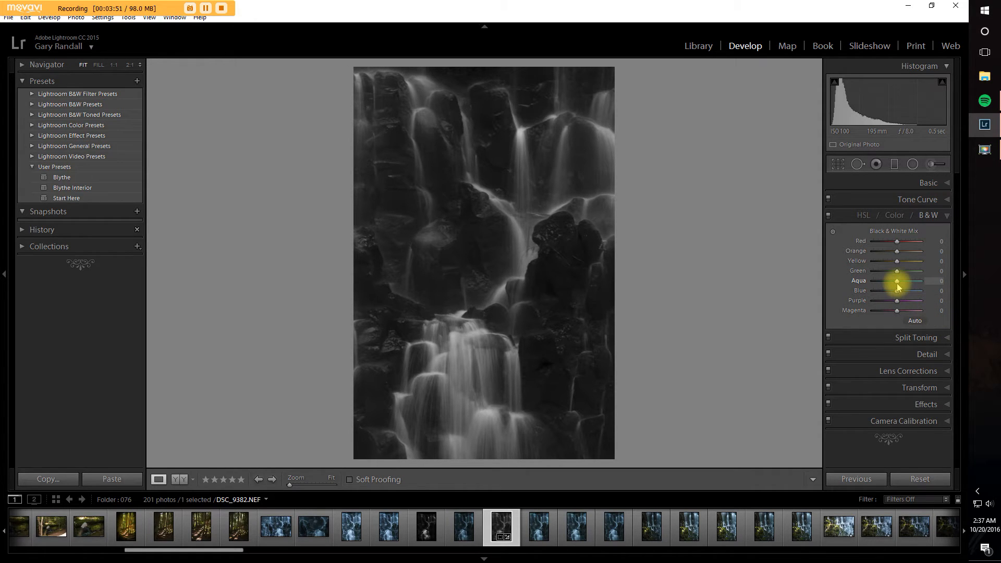
# Step: Set Aqua to +7 in the Black & White Mix
pyautogui.moveTo(898, 283)
pyautogui.mouseDown()
pyautogui.moveTo(918, 282)
pyautogui.moveTo(880, 286)
pyautogui.moveTo(927, 291)
pyautogui.moveTo(894, 286)
pyautogui.moveTo(900, 294)
pyautogui.mouseUp()
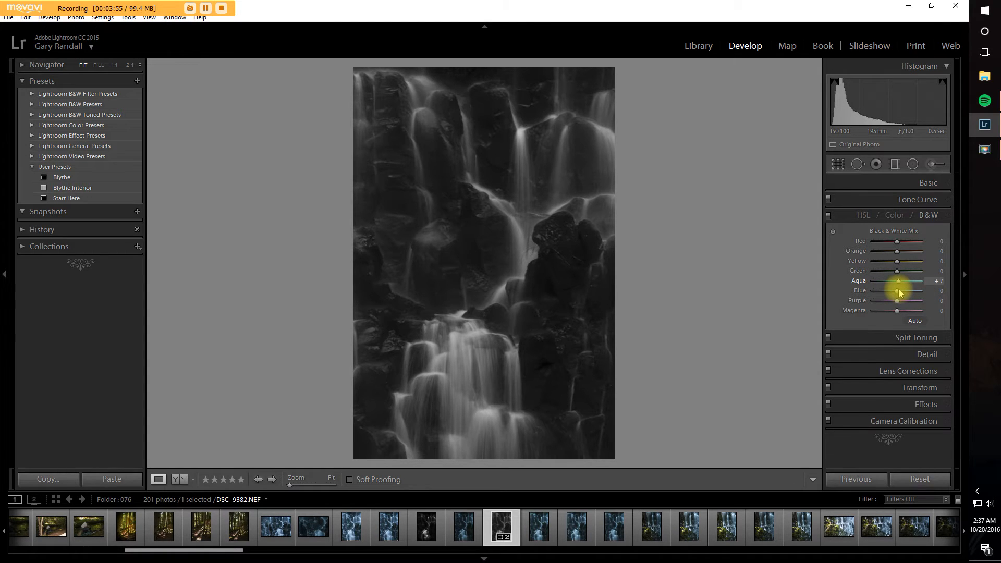
# Step: Set the white balance of the waterfall photo to As Shot
pyautogui.click(946, 183)
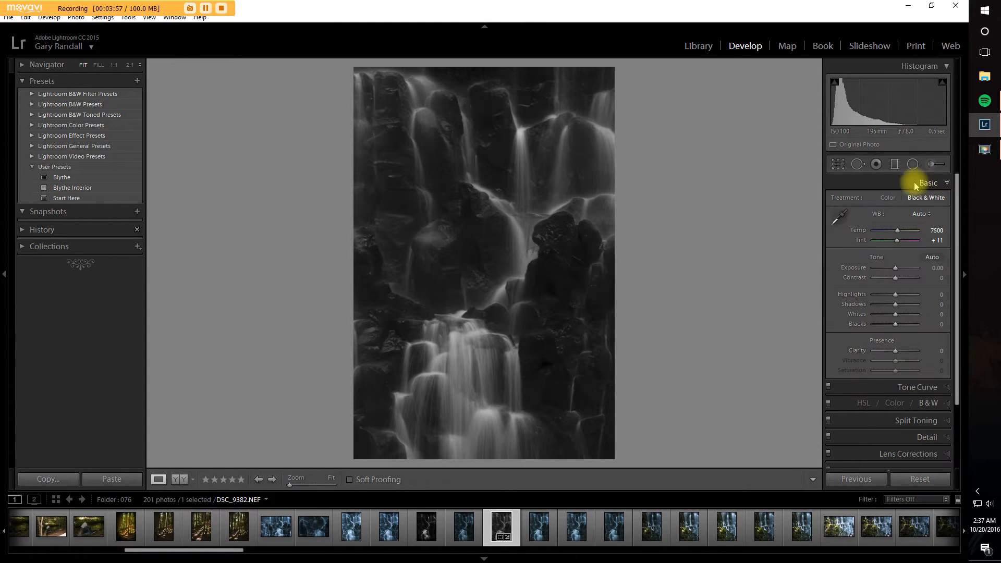
pyautogui.click(921, 214)
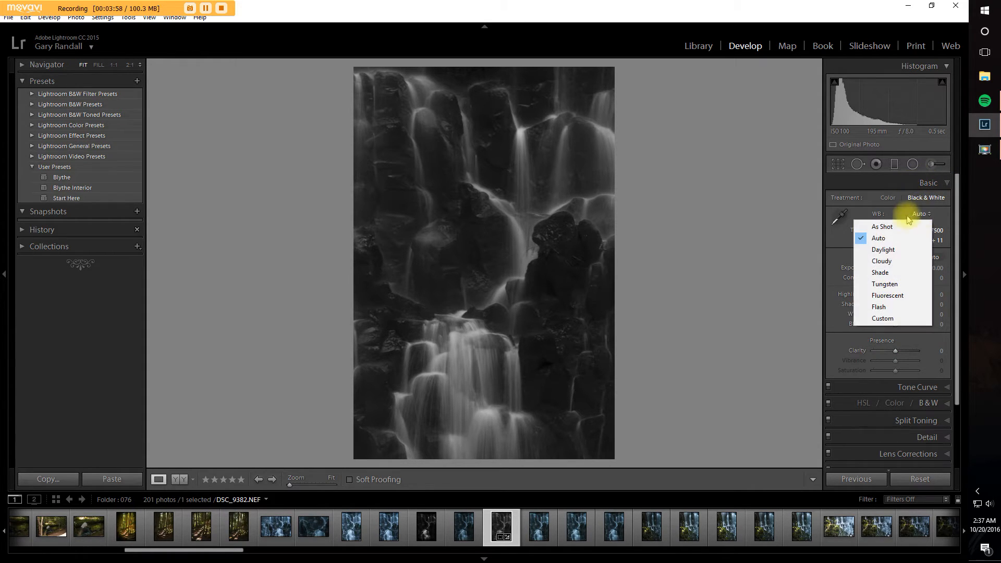
pyautogui.click(885, 228)
# Step: Try shifting Blue in the Black & White Mix, and reset both Aqua and Blue to their default
pyautogui.click(934, 406)
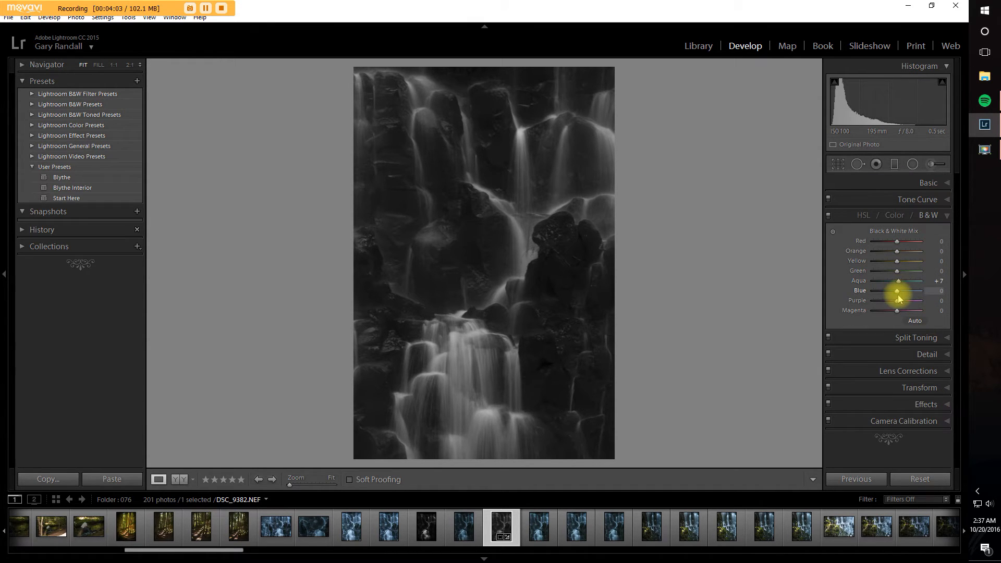
pyautogui.moveTo(911, 293); pyautogui.dragTo(863, 287)
pyautogui.doubleClick(860, 281)
pyautogui.doubleClick(860, 291)
# Step: Set the basic tone values to Highlights +48, Shadows -7 and Whites +33
pyautogui.click(950, 184)
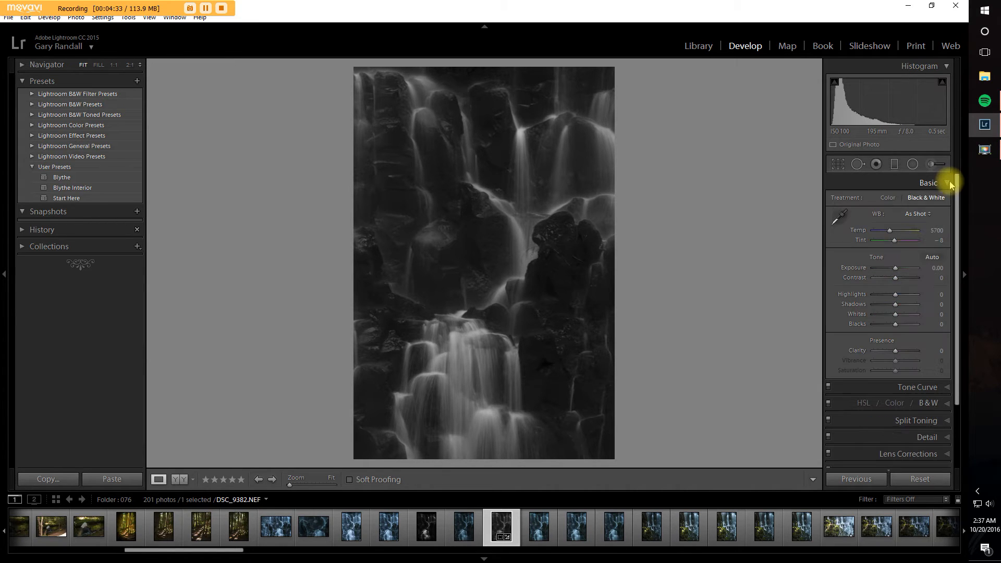
pyautogui.moveTo(896, 295); pyautogui.dragTo(906, 294)
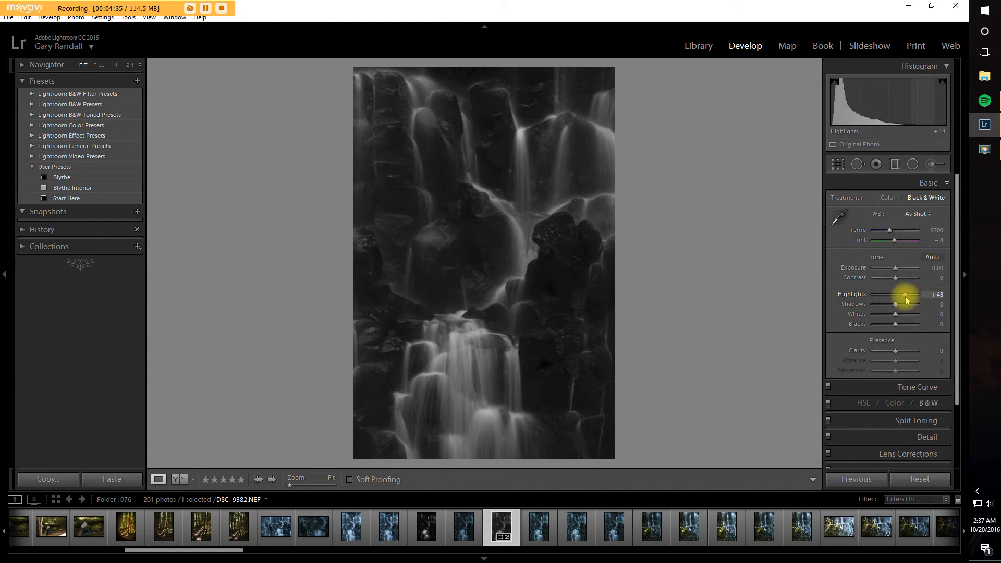
pyautogui.moveTo(897, 307); pyautogui.dragTo(904, 310)
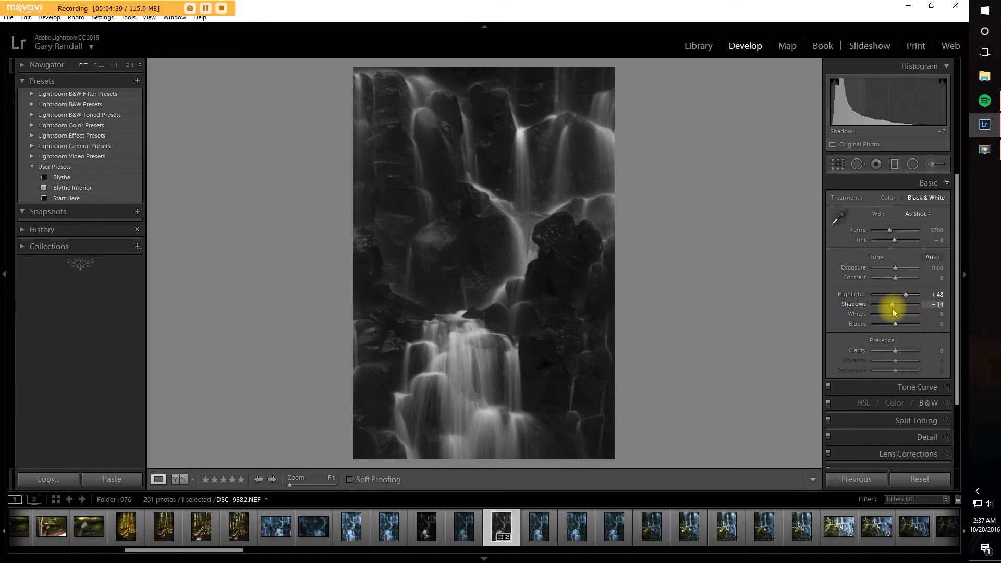
pyautogui.moveTo(892, 310); pyautogui.dragTo(903, 318)
# Step: Check the bright water of the cascades at 1:1 and set Blacks to -7 using the clipping preview
pyautogui.moveTo(467, 346); pyautogui.dragTo(519, 320)
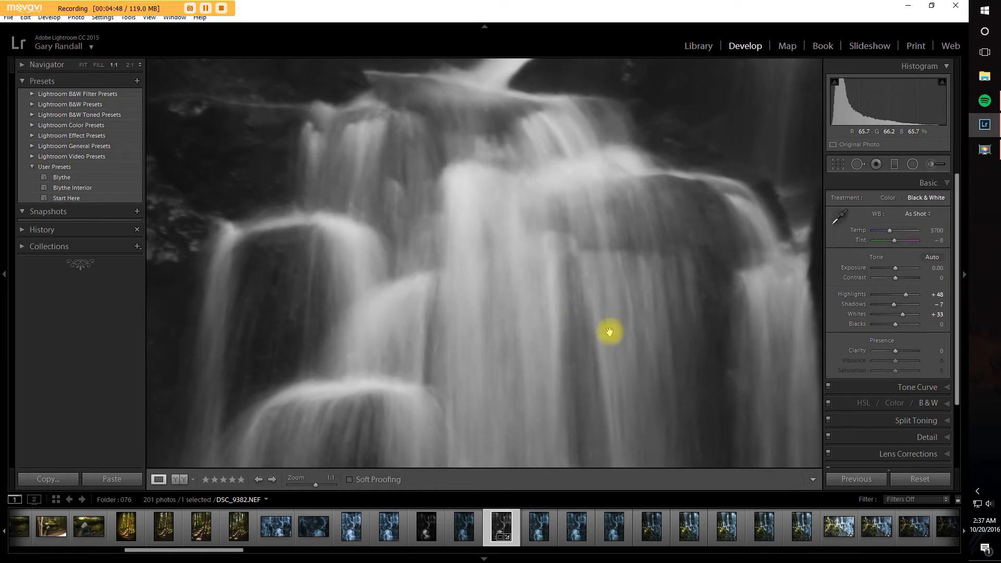
pyautogui.moveTo(526, 248); pyautogui.dragTo(513, 319)
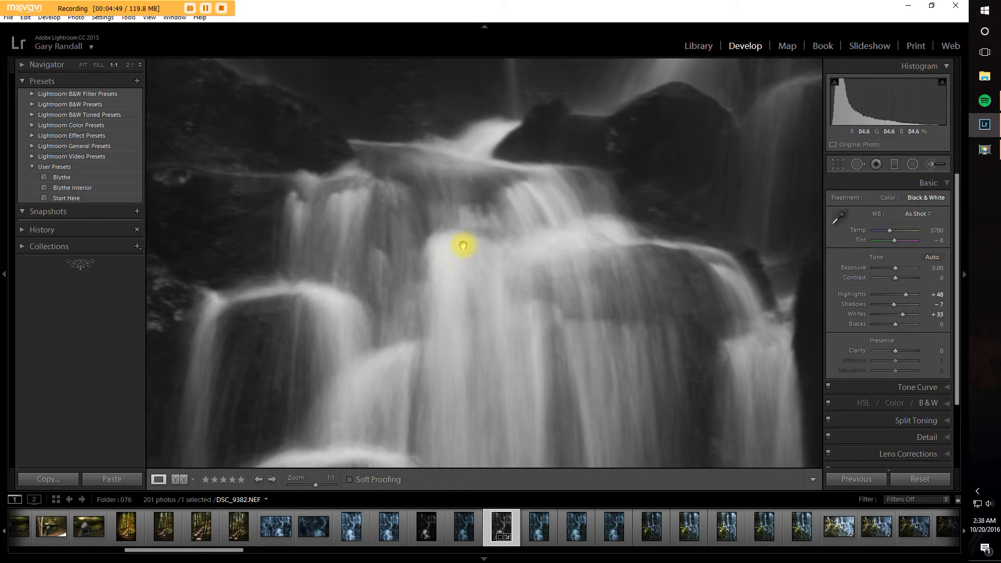
pyautogui.click(447, 258)
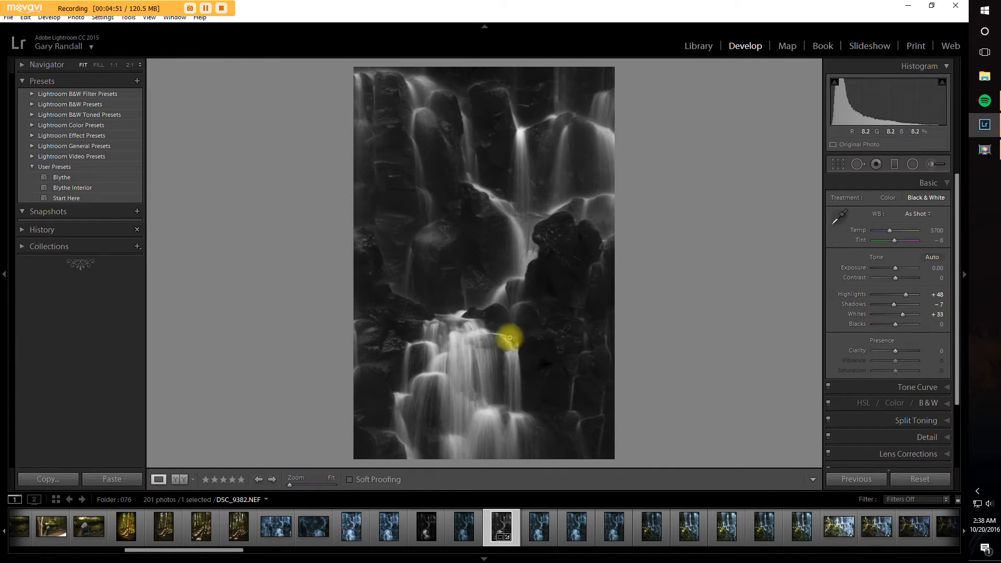
pyautogui.moveTo(530, 134); pyautogui.dragTo(471, 253)
pyautogui.click(487, 236)
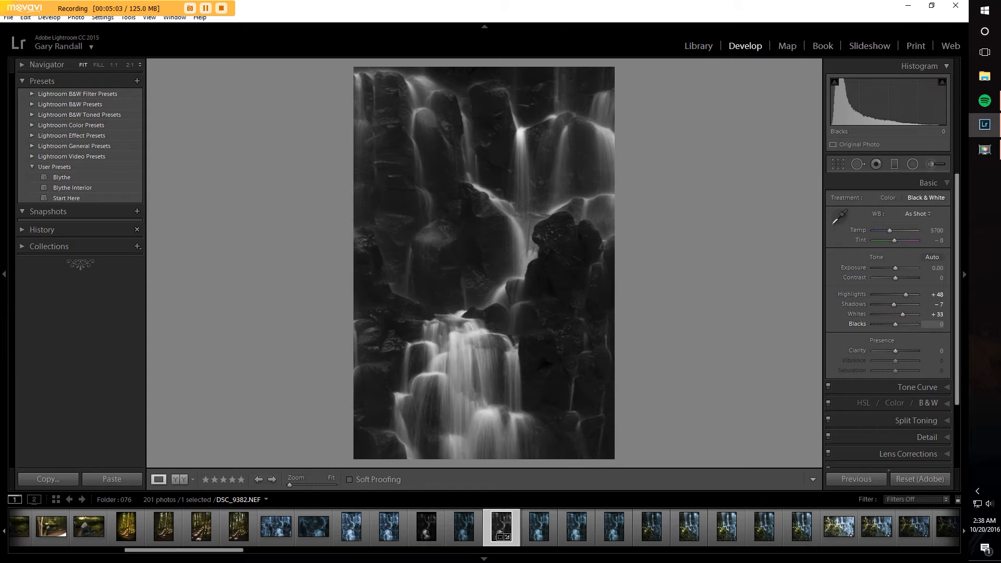
pyautogui.press('alt')
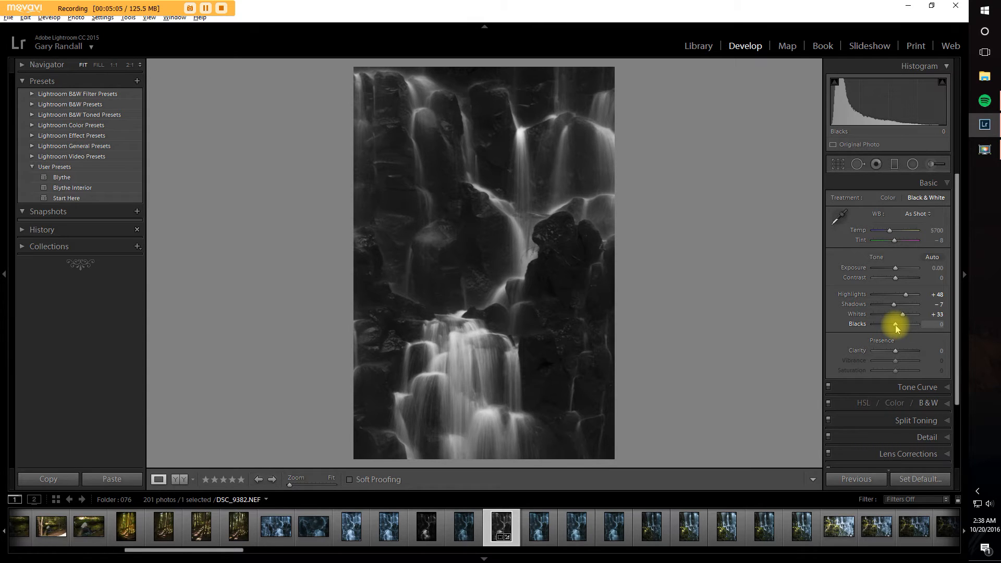
pyautogui.moveTo(896, 327); pyautogui.dragTo(898, 328)
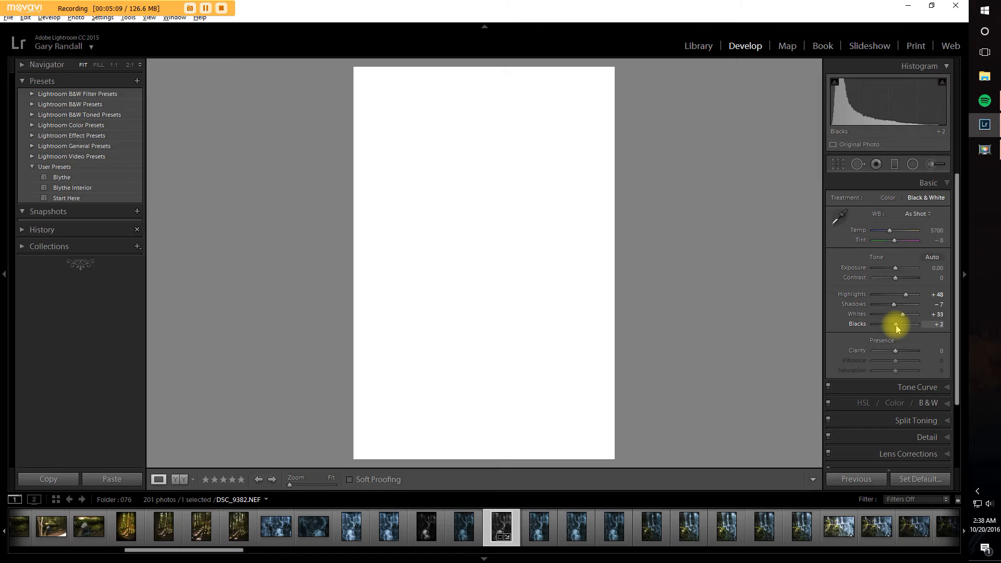
pyautogui.moveTo(896, 328); pyautogui.dragTo(897, 328)
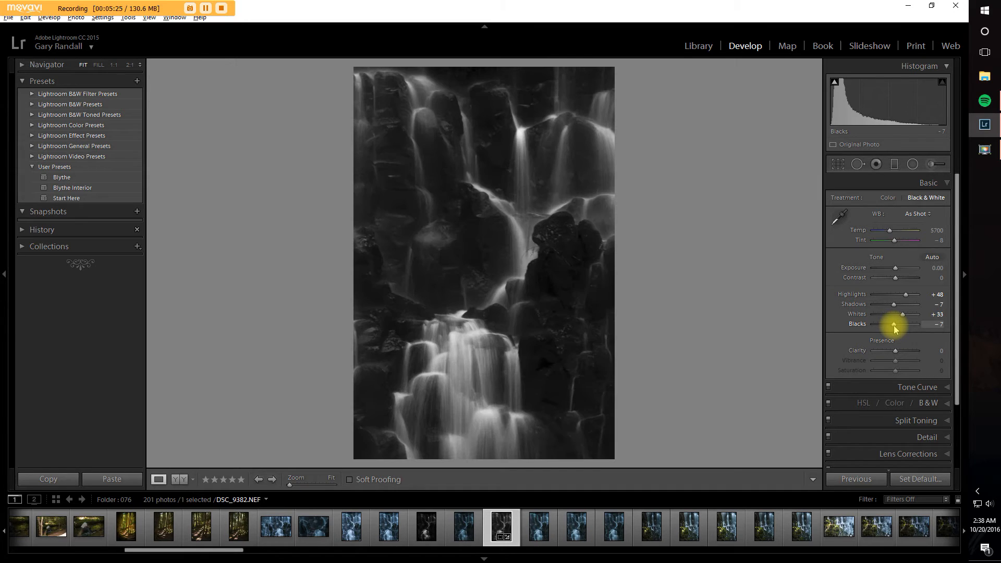
# Step: Try Whites at +57 using the clipping preview
pyautogui.press('alt')
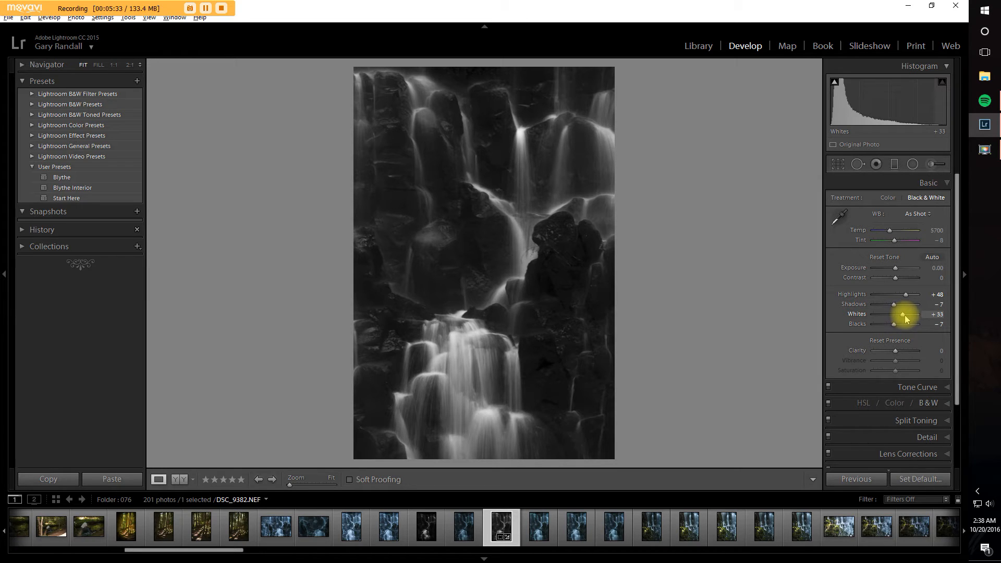
pyautogui.moveTo(904, 318)
pyautogui.mouseDown()
pyautogui.moveTo(886, 319)
pyautogui.moveTo(907, 322)
pyautogui.mouseUp()
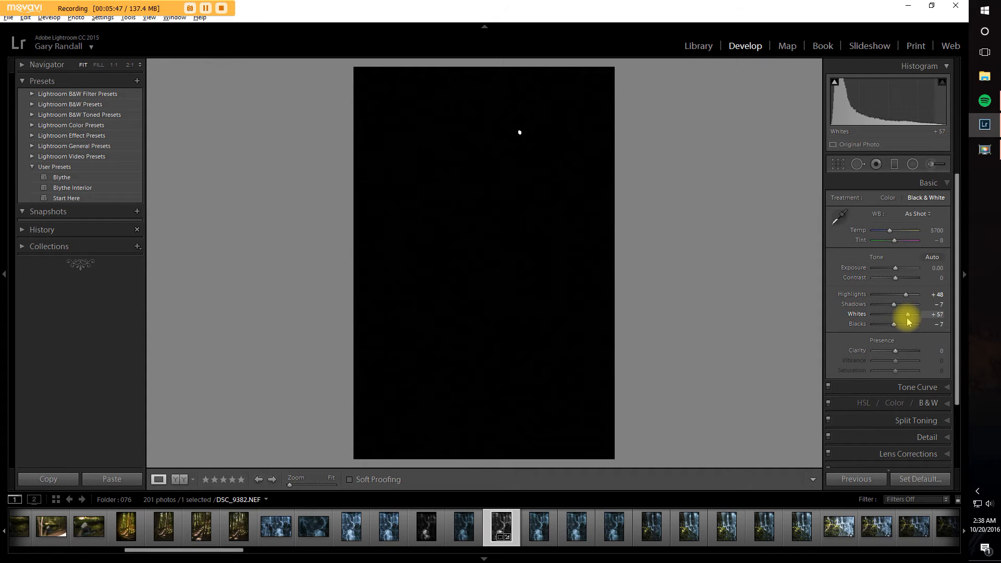
pyautogui.moveTo(908, 321); pyautogui.dragTo(908, 322)
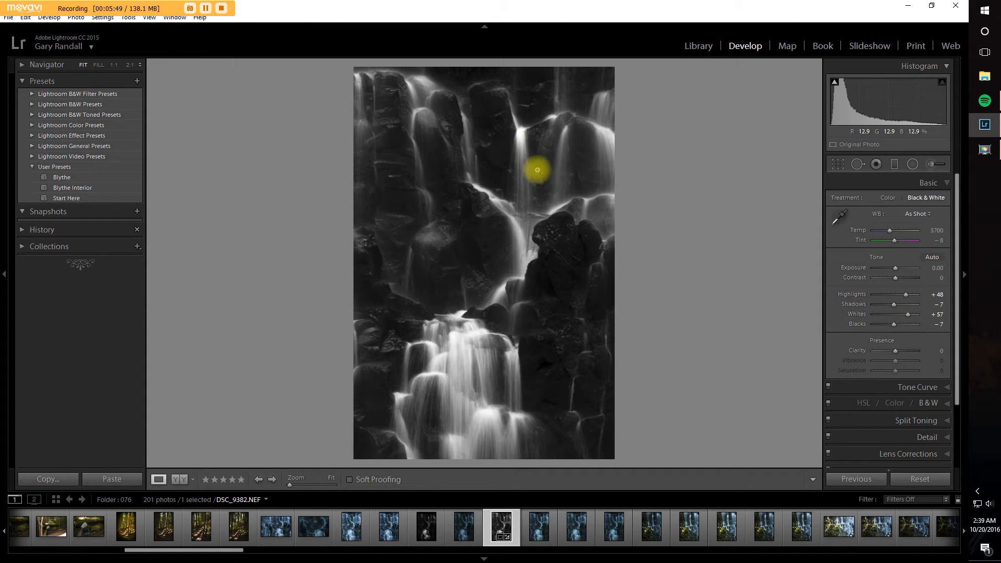
# Step: Inspect the brightest spot of the upper fall at 1:1 and set Whites to +52 using the clipping preview
pyautogui.click(522, 136)
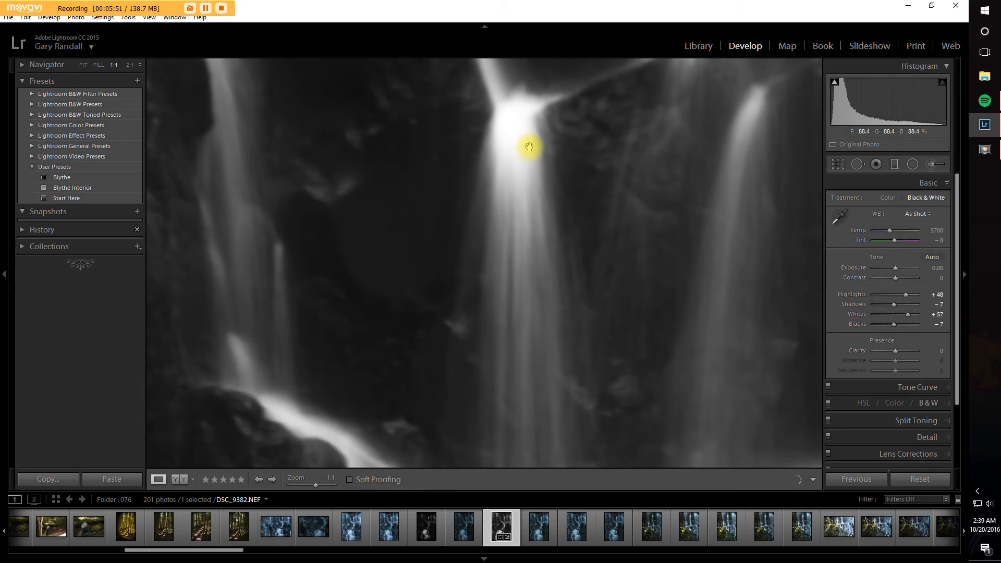
pyautogui.moveTo(530, 147); pyautogui.dragTo(497, 249)
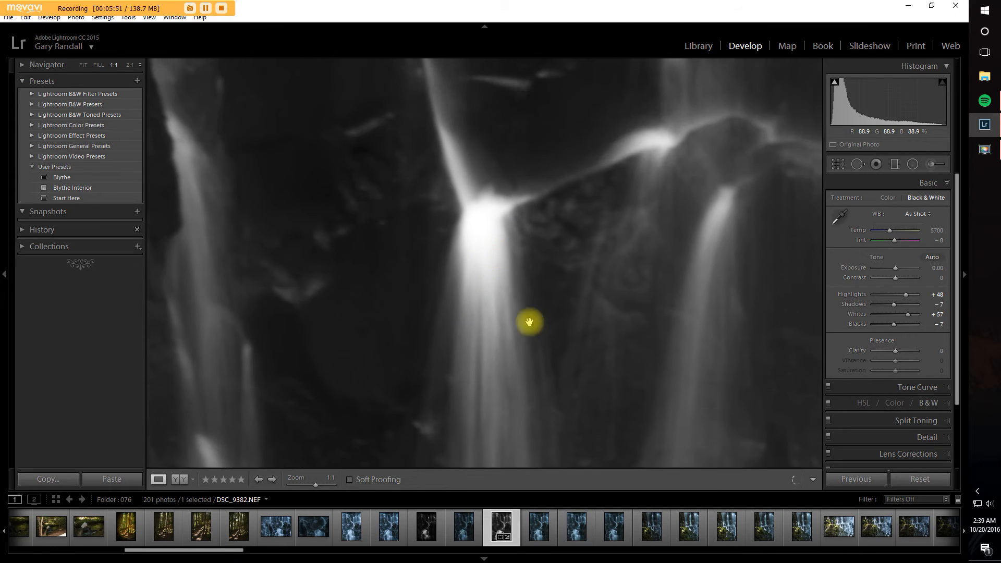
pyautogui.click(487, 239)
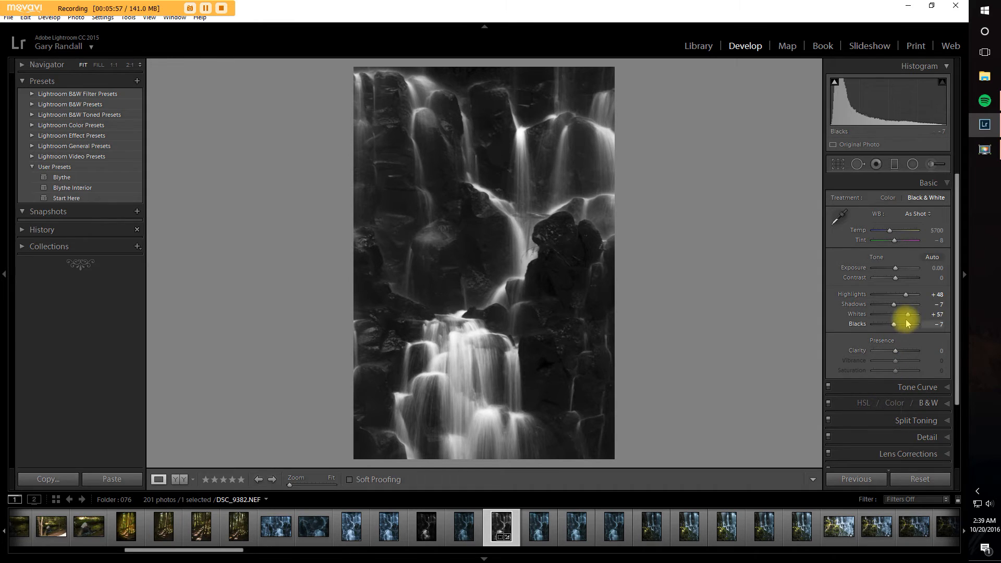
pyautogui.press('alt')
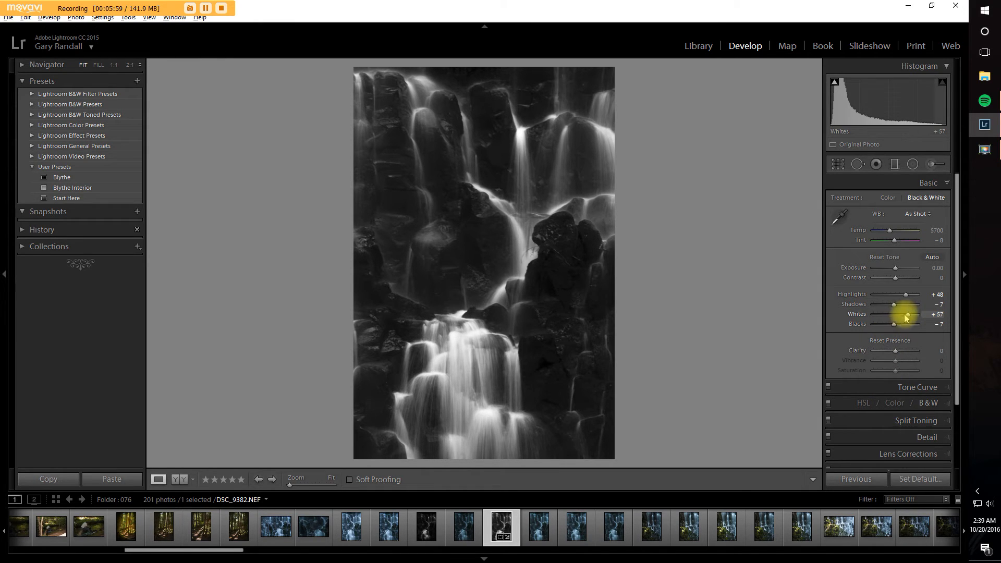
pyautogui.moveTo(908, 316); pyautogui.dragTo(908, 316)
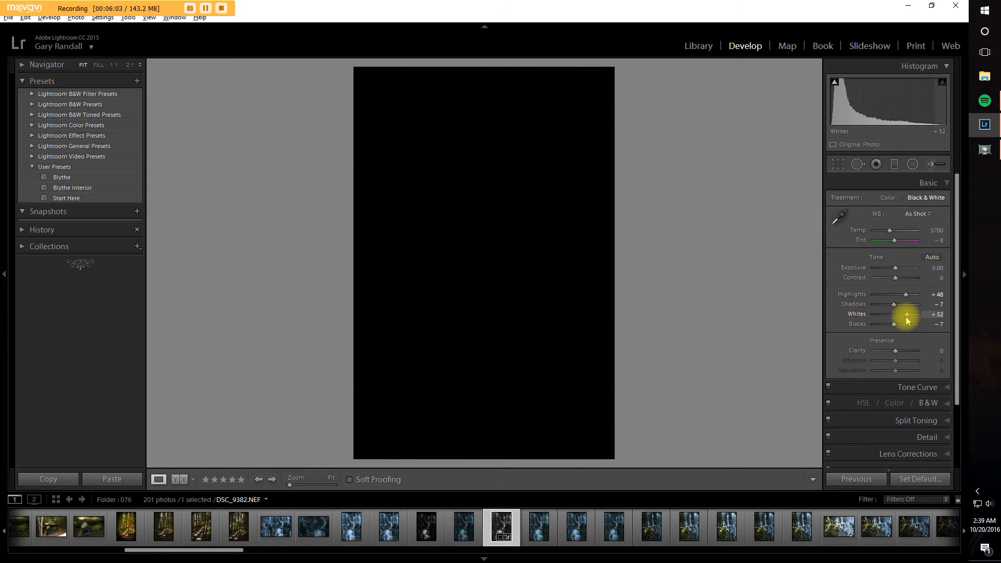
pyautogui.moveTo(908, 320); pyautogui.dragTo(907, 320)
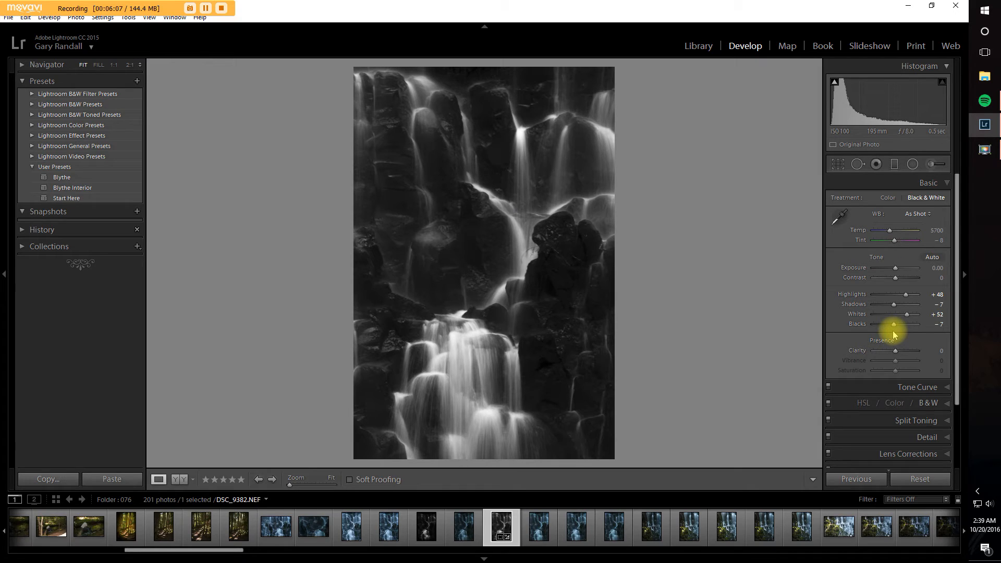
# Step: Set Blacks to -10 using the clipping preview
pyautogui.press('alt')
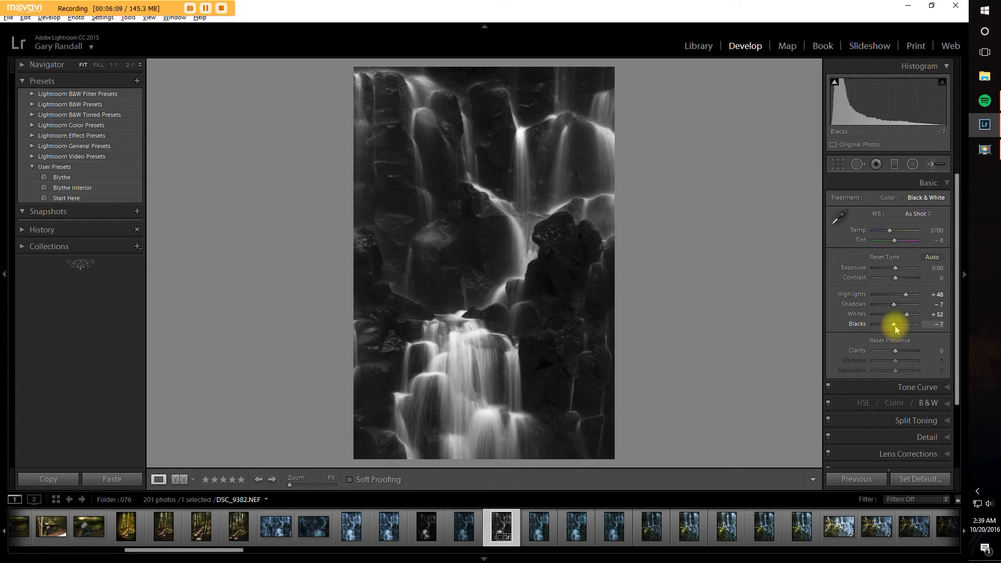
pyautogui.keyDown('alt'); pyautogui.click(894, 325); pyautogui.keyUp('alt')
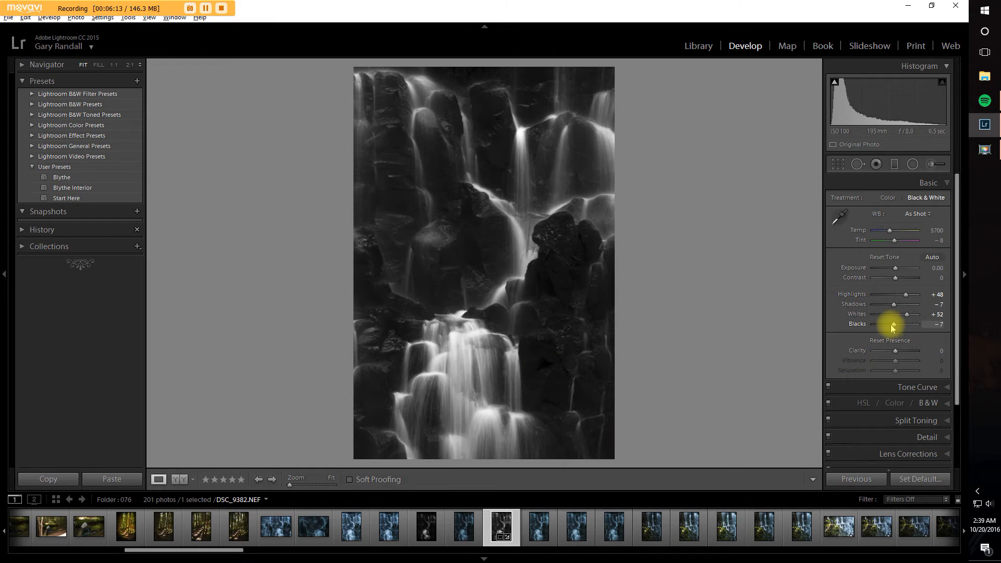
pyautogui.moveTo(892, 326); pyautogui.dragTo(894, 328)
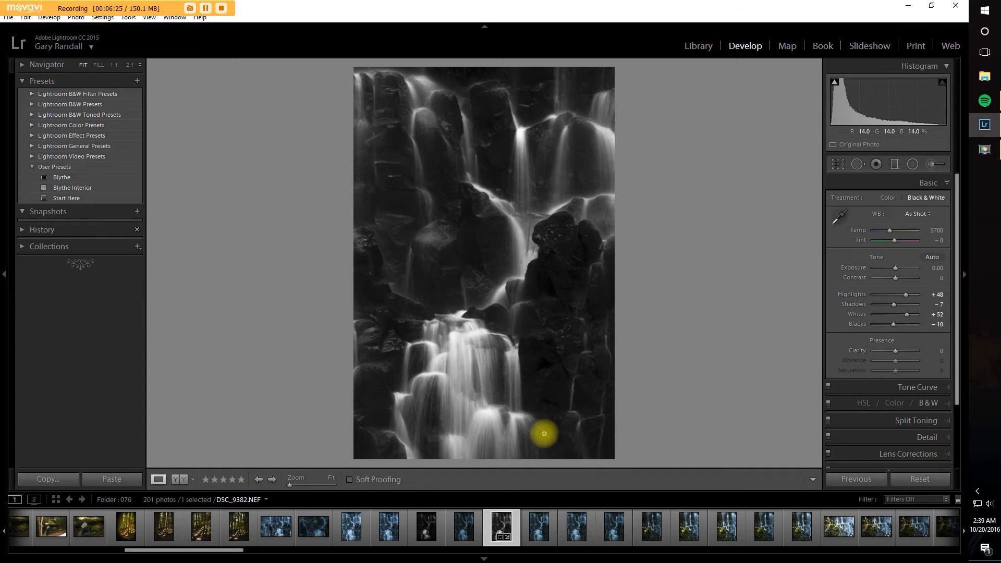
# Step: Set Highlights to -19 while checking the brightest water of the upper and lower falls at 1:1
pyautogui.click(527, 134)
pyautogui.moveTo(527, 179); pyautogui.dragTo(483, 326)
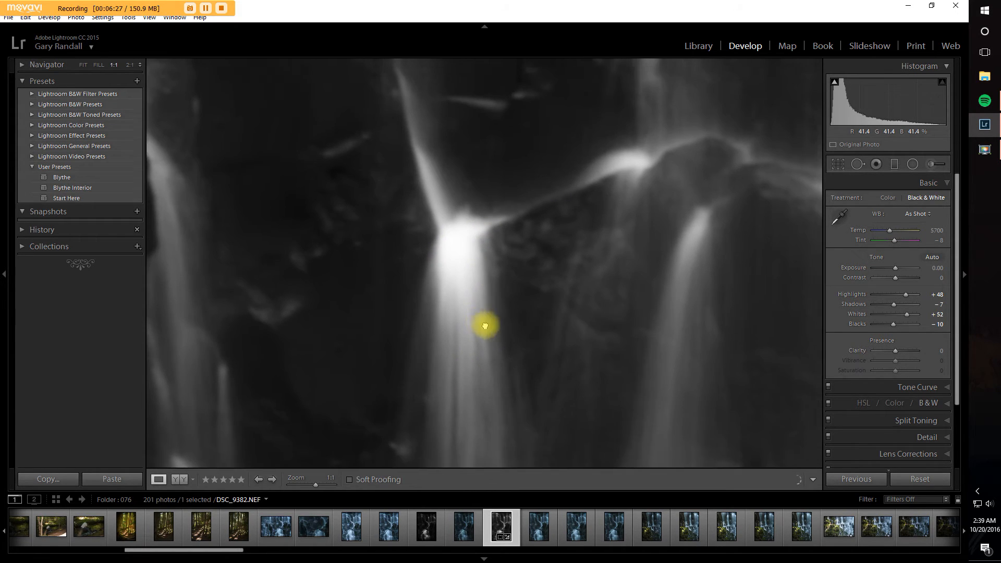
pyautogui.moveTo(905, 294); pyautogui.dragTo(892, 295)
pyautogui.click(446, 278)
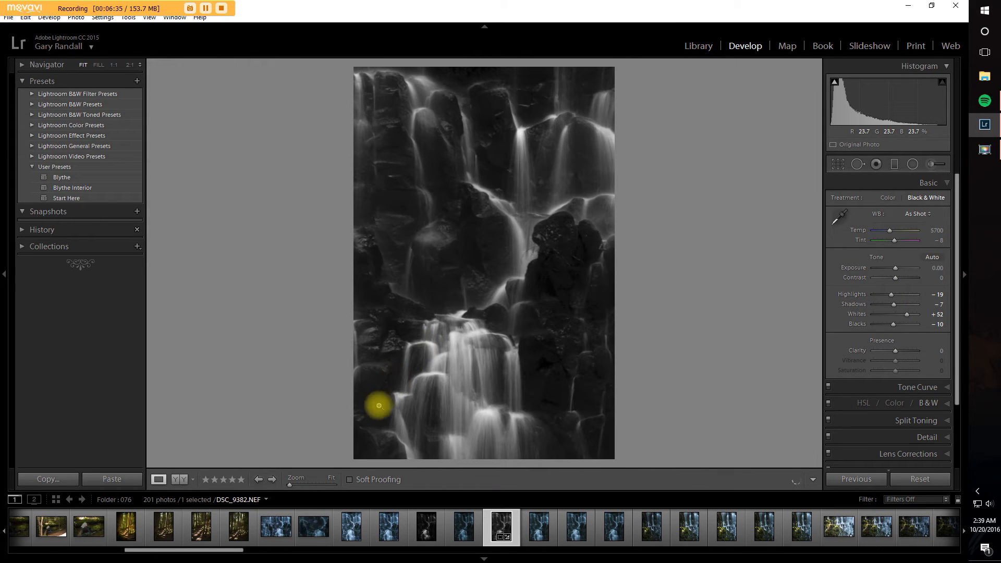
pyautogui.click(458, 351)
pyautogui.moveTo(459, 353); pyautogui.dragTo(380, 280)
pyautogui.click(430, 279)
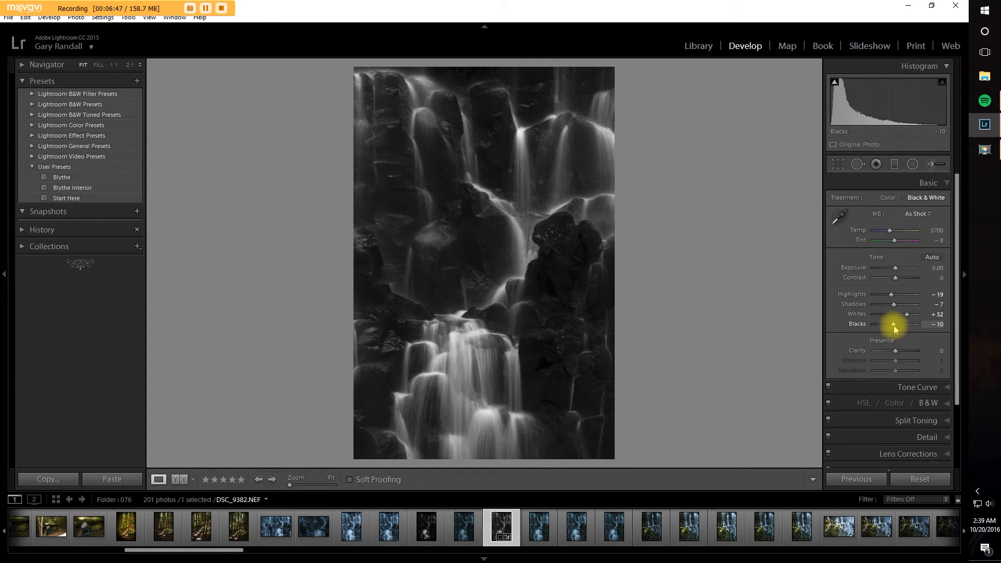
# Step: Adjust the Tone Curve regions to Highlights -5, Darks -3 and Shadows -3, and raise Lights slightly
pyautogui.click(948, 390)
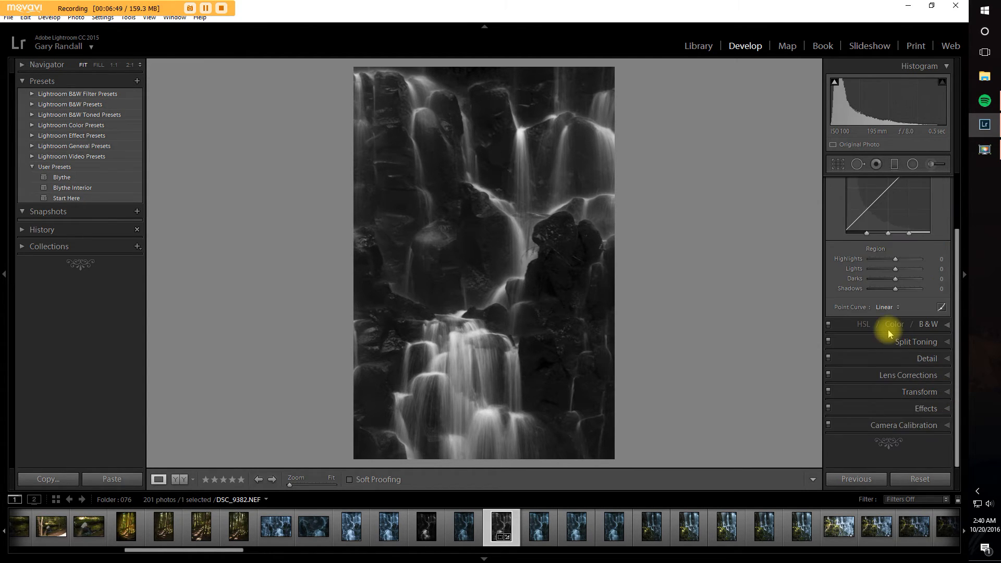
pyautogui.moveTo(896, 264); pyautogui.dragTo(894, 287)
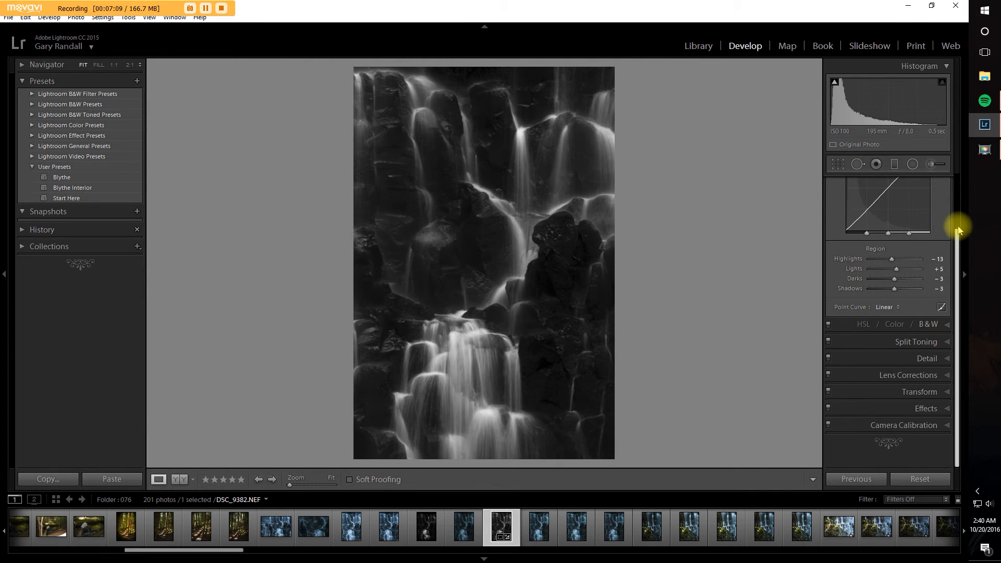
pyautogui.scroll(3, 958, 229)
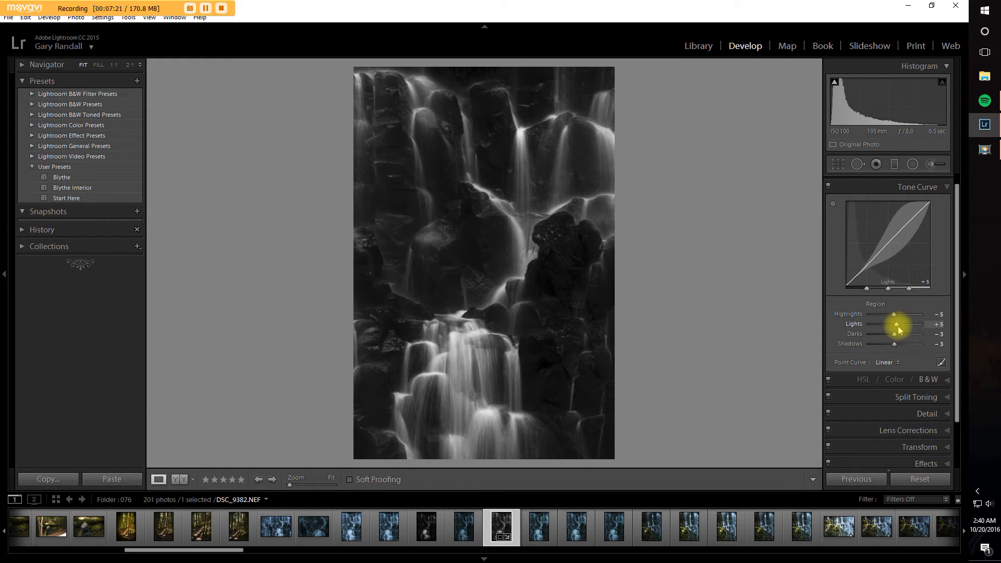
pyautogui.moveTo(897, 328); pyautogui.dragTo(897, 330)
pyautogui.click(947, 189)
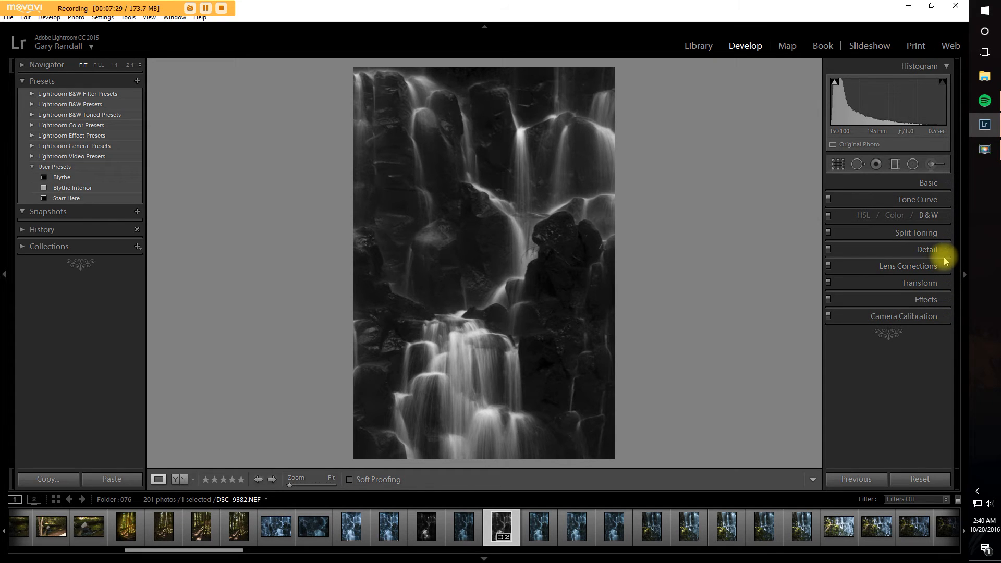
# Step: Open the Detail settings and examine noise and sharpness in the dark rocks and flowing water of the upper falls at 1:1
pyautogui.click(947, 251)
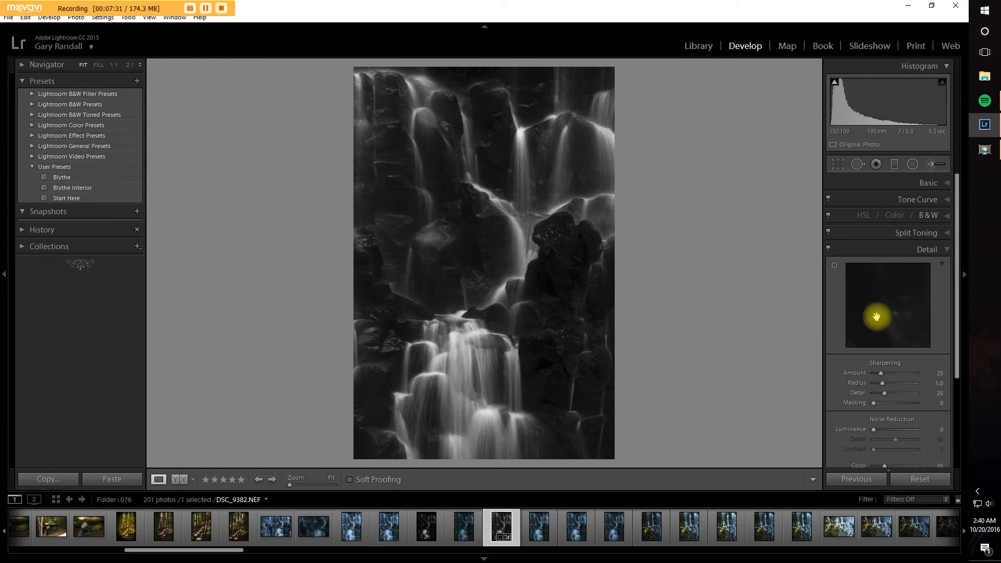
pyautogui.click(528, 256)
pyautogui.moveTo(528, 256); pyautogui.dragTo(467, 381)
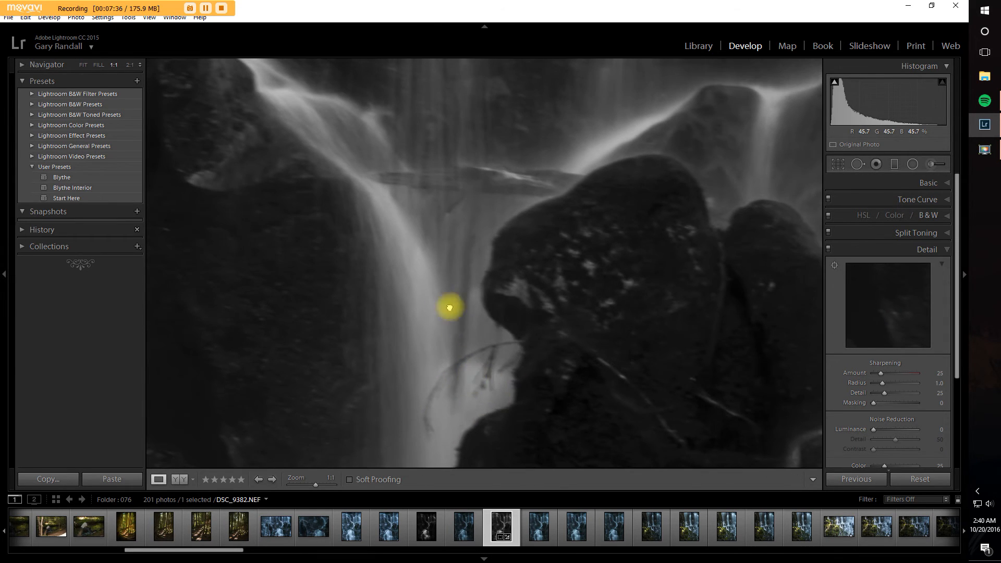
pyautogui.moveTo(449, 306); pyautogui.dragTo(559, 465)
pyautogui.moveTo(538, 386); pyautogui.dragTo(440, 394)
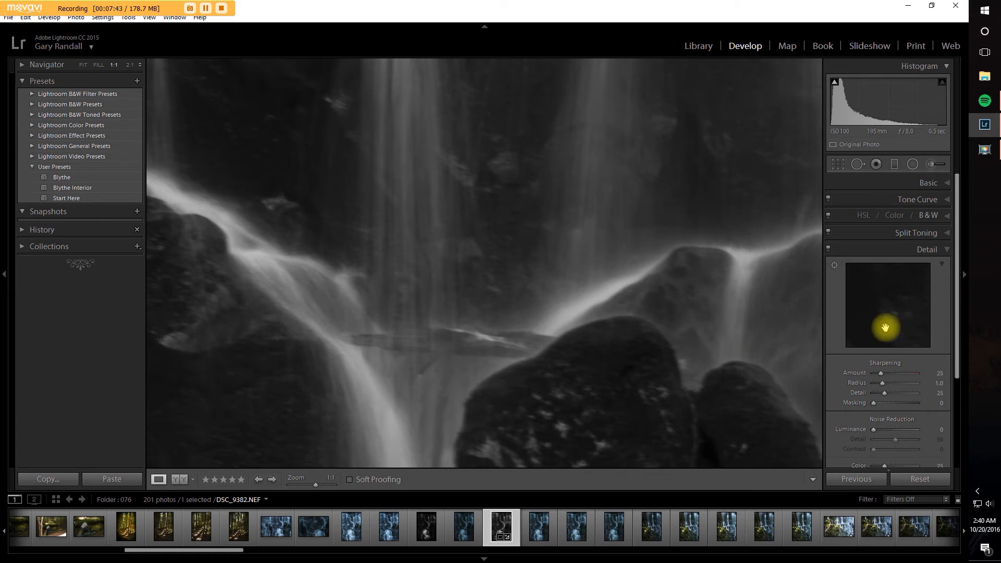
pyautogui.moveTo(562, 271); pyautogui.dragTo(440, 177)
pyautogui.moveTo(503, 313); pyautogui.dragTo(560, 208)
pyautogui.moveTo(393, 252); pyautogui.dragTo(538, 403)
pyautogui.moveTo(477, 319); pyautogui.dragTo(476, 397)
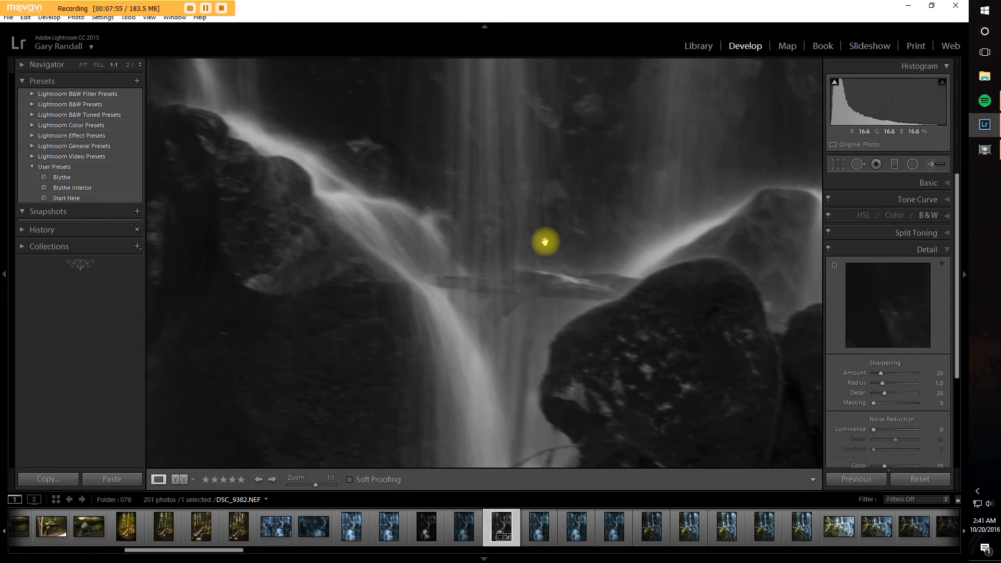
pyautogui.moveTo(524, 283); pyautogui.dragTo(471, 445)
pyautogui.moveTo(506, 161); pyautogui.dragTo(436, 336)
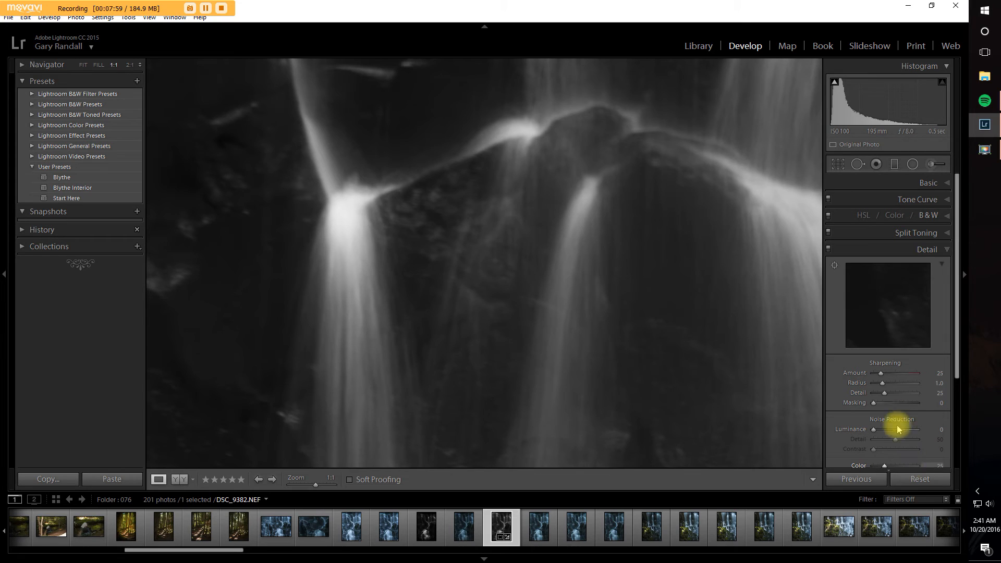
# Step: Set Noise Reduction to Color 100, Luminance 30, luminance Detail 40 and Contrast 14 while viewing the upper falls at 1:1
pyautogui.moveTo(957, 375); pyautogui.dragTo(965, 425)
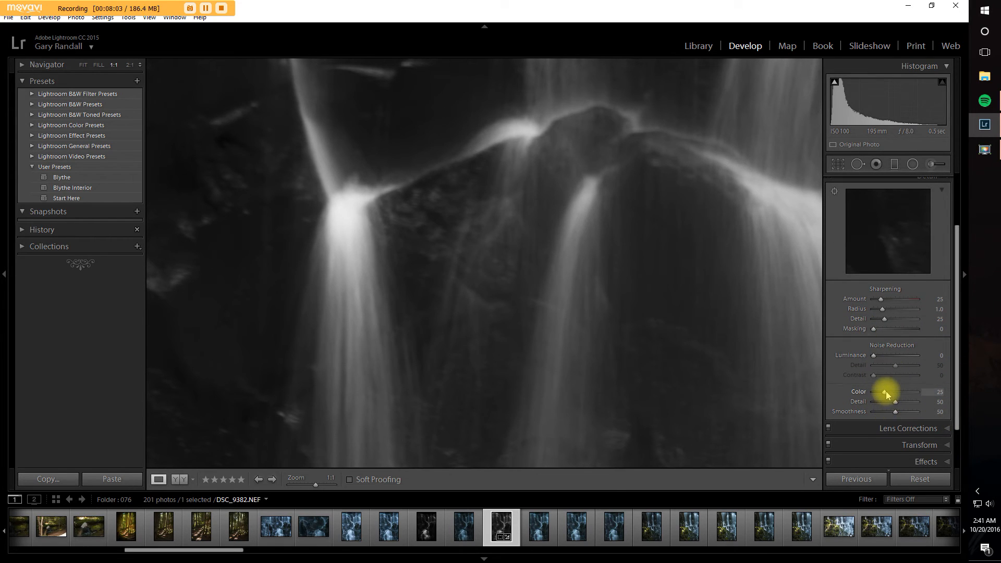
pyautogui.moveTo(886, 396); pyautogui.dragTo(957, 402)
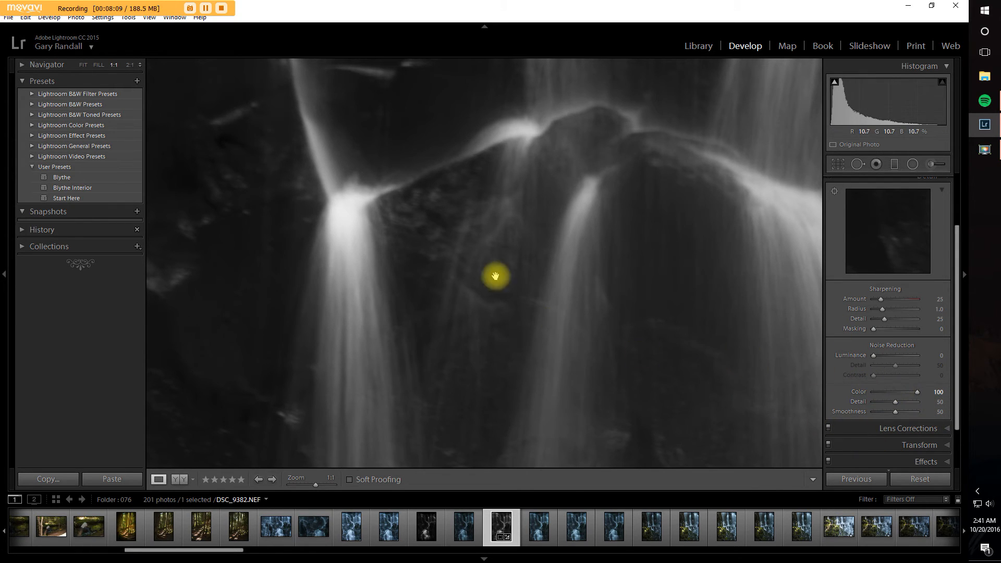
pyautogui.moveTo(644, 255); pyautogui.dragTo(635, 366)
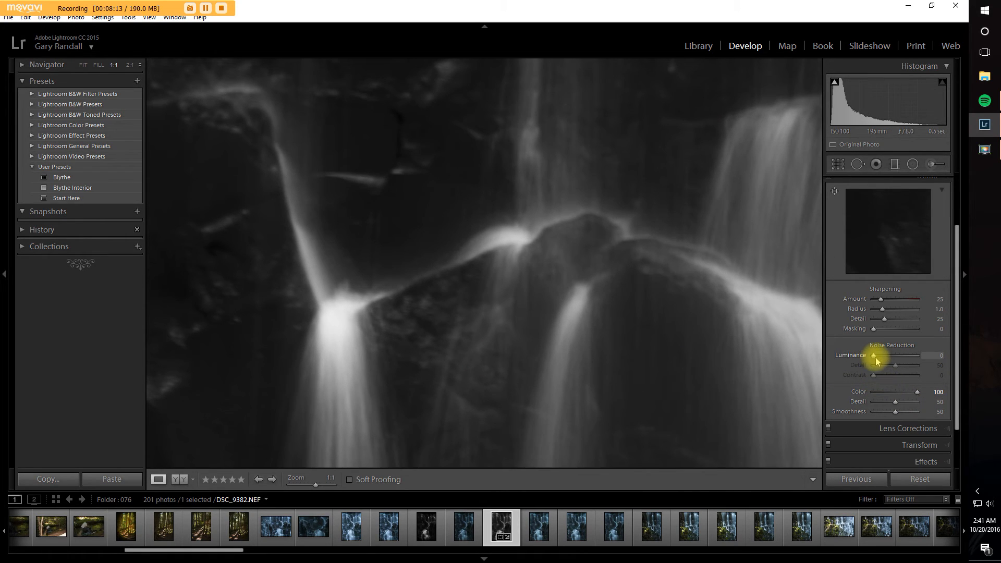
pyautogui.moveTo(874, 357); pyautogui.dragTo(891, 368)
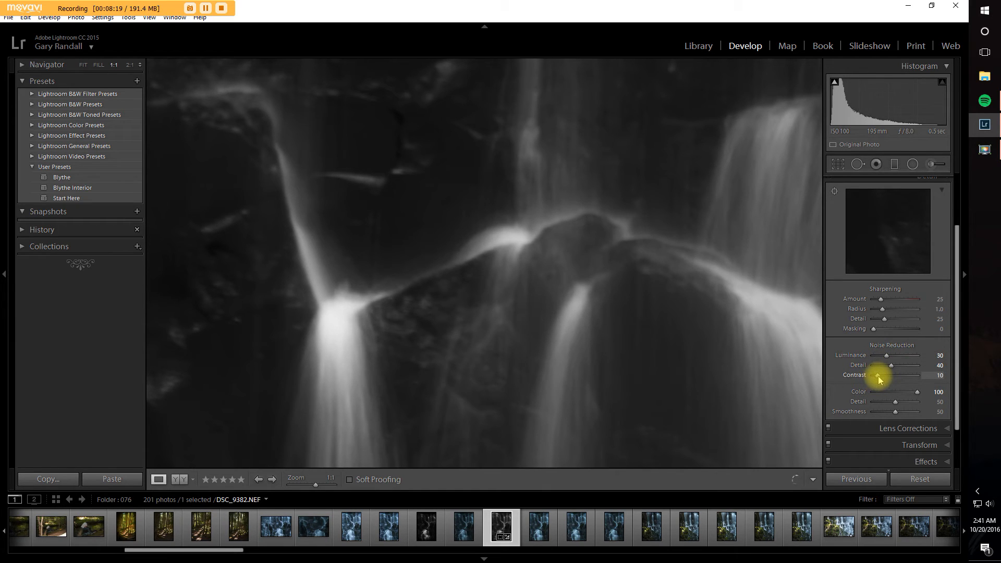
pyautogui.moveTo(880, 379); pyautogui.dragTo(881, 380)
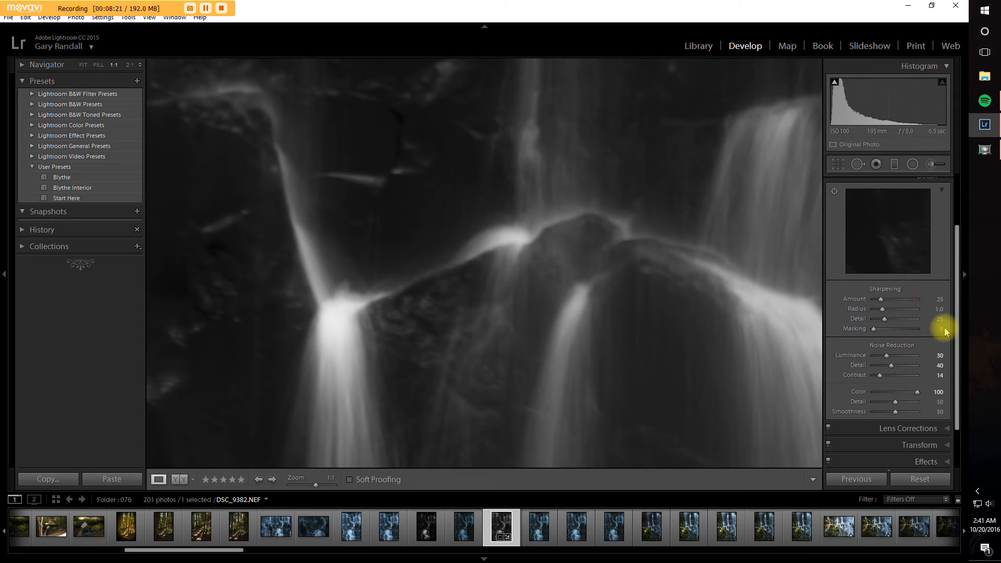
# Step: Set Sharpening Amount to 86 and Radius to 1.8, and check the effect across the upper falls and rocks at 1:1
pyautogui.moveTo(537, 319); pyautogui.dragTo(671, 284)
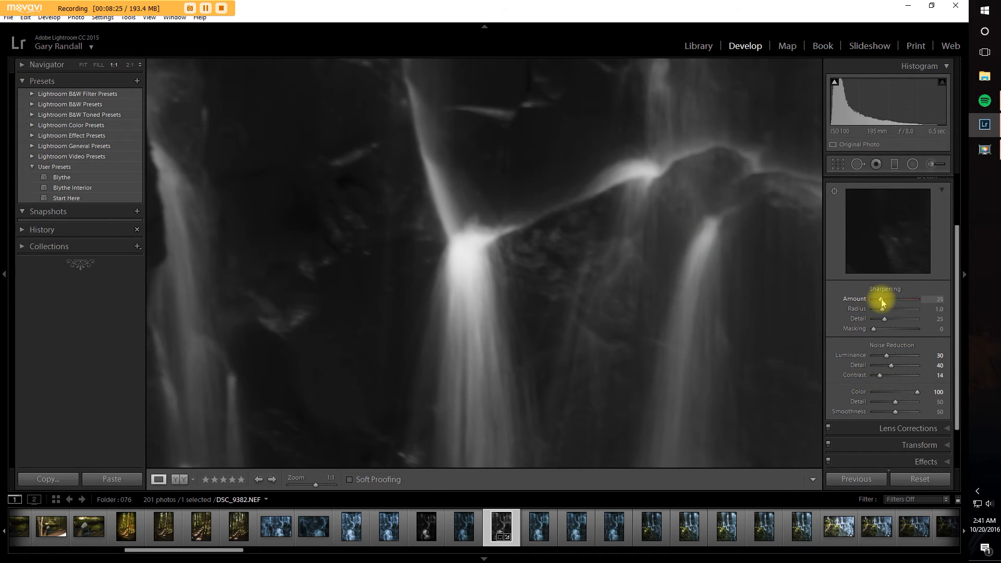
pyautogui.moveTo(885, 303); pyautogui.dragTo(898, 311)
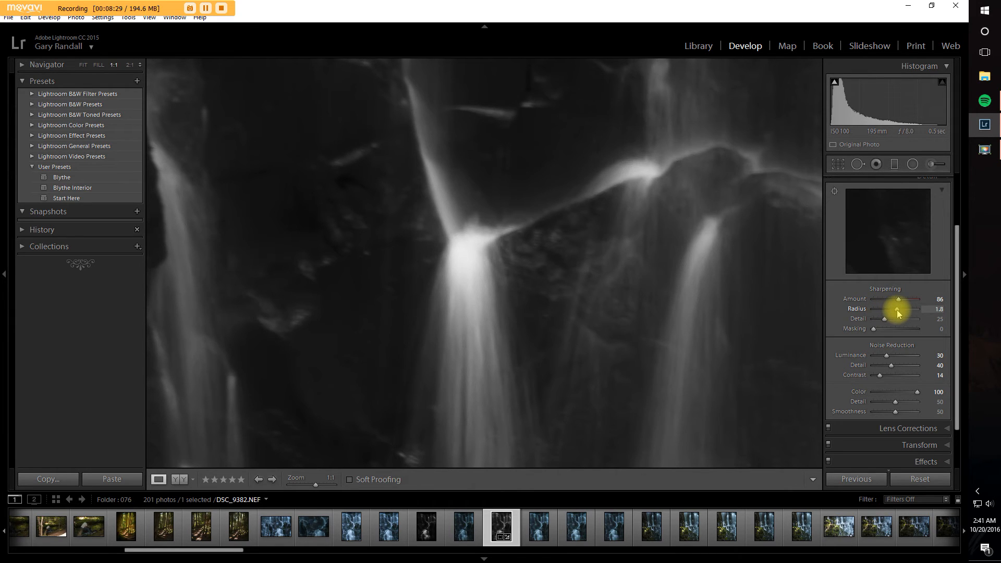
pyautogui.moveTo(686, 217); pyautogui.dragTo(589, 377)
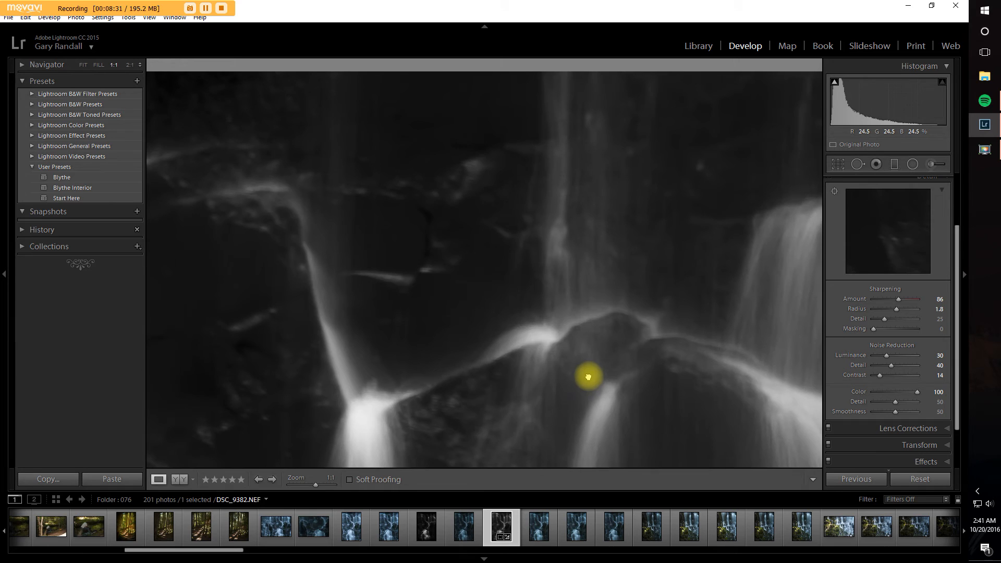
pyautogui.moveTo(552, 409); pyautogui.dragTo(581, 190)
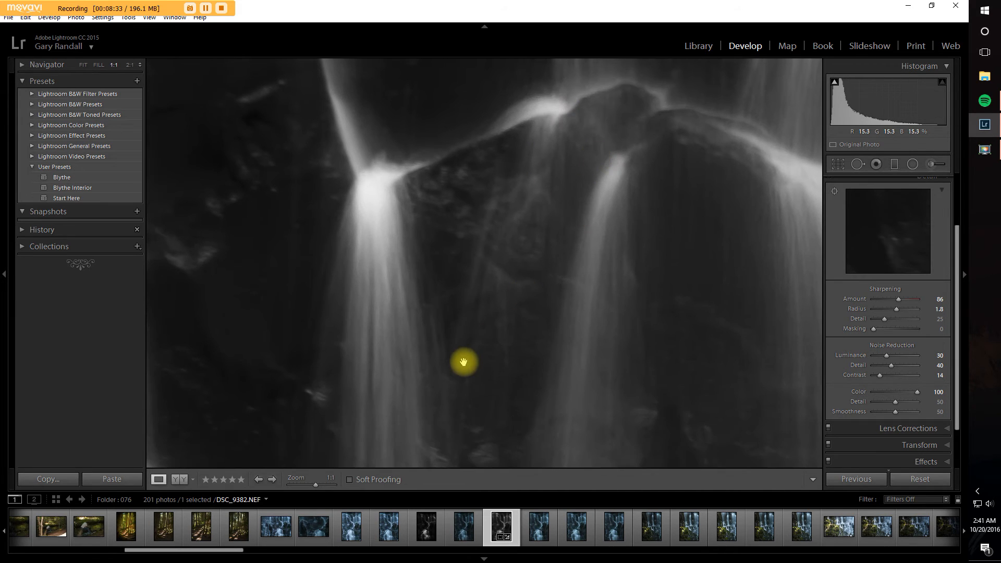
pyautogui.moveTo(391, 308); pyautogui.dragTo(619, 342)
pyautogui.moveTo(331, 356); pyautogui.dragTo(619, 380)
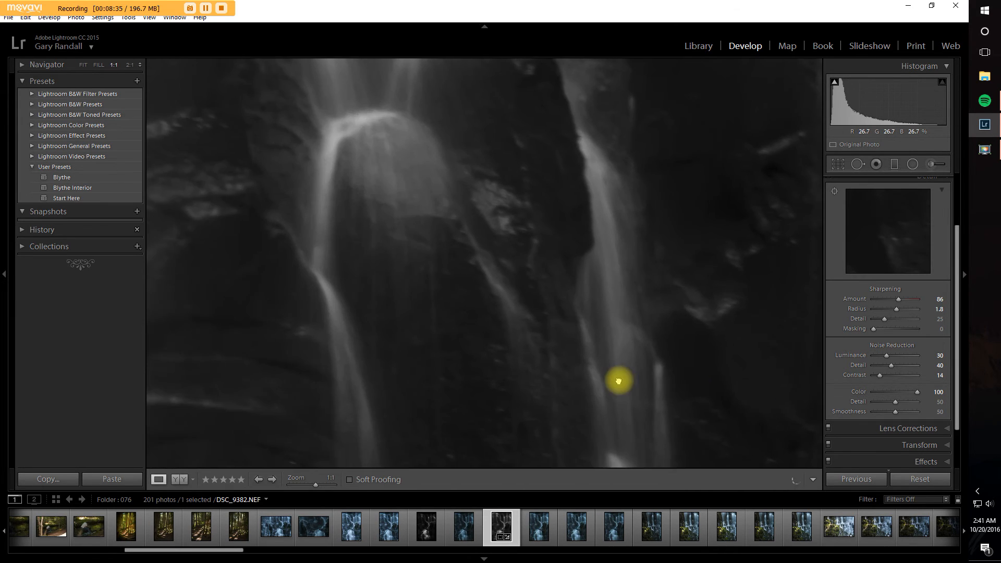
pyautogui.moveTo(522, 253); pyautogui.dragTo(466, 306)
pyautogui.moveTo(393, 210); pyautogui.dragTo(291, 134)
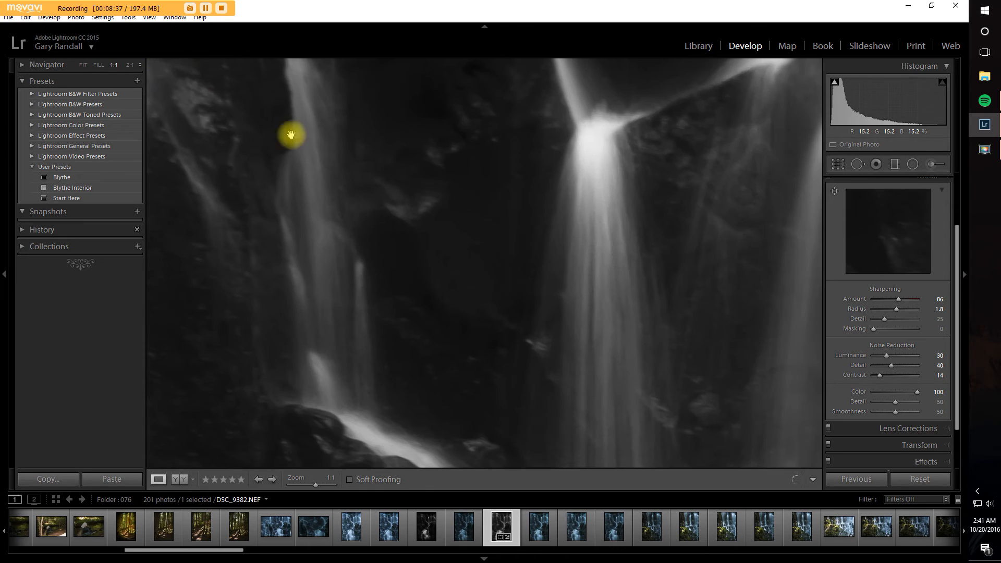
pyautogui.moveTo(638, 368); pyautogui.dragTo(326, 168)
pyautogui.moveTo(477, 336); pyautogui.dragTo(360, 203)
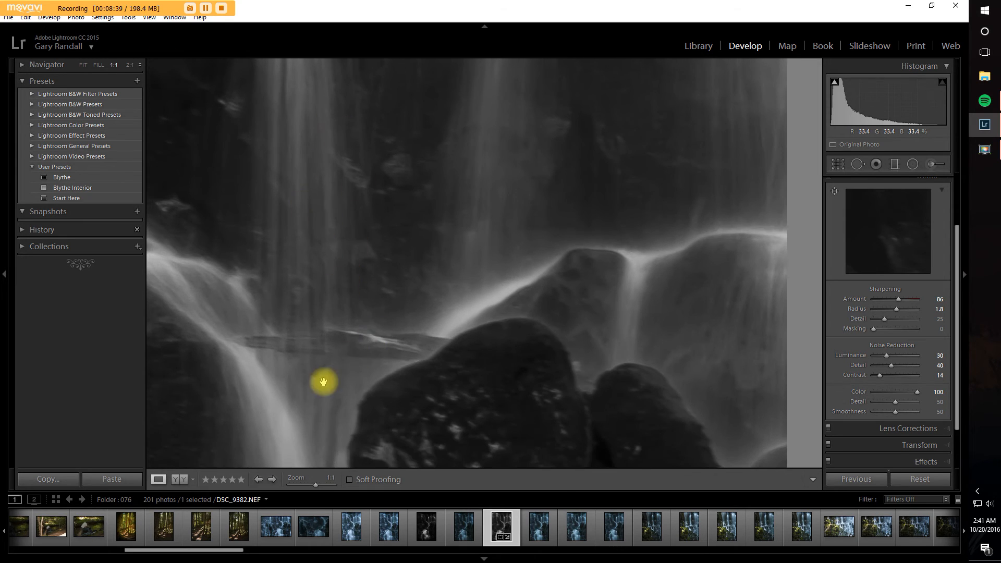
pyautogui.moveTo(325, 382); pyautogui.dragTo(471, 321)
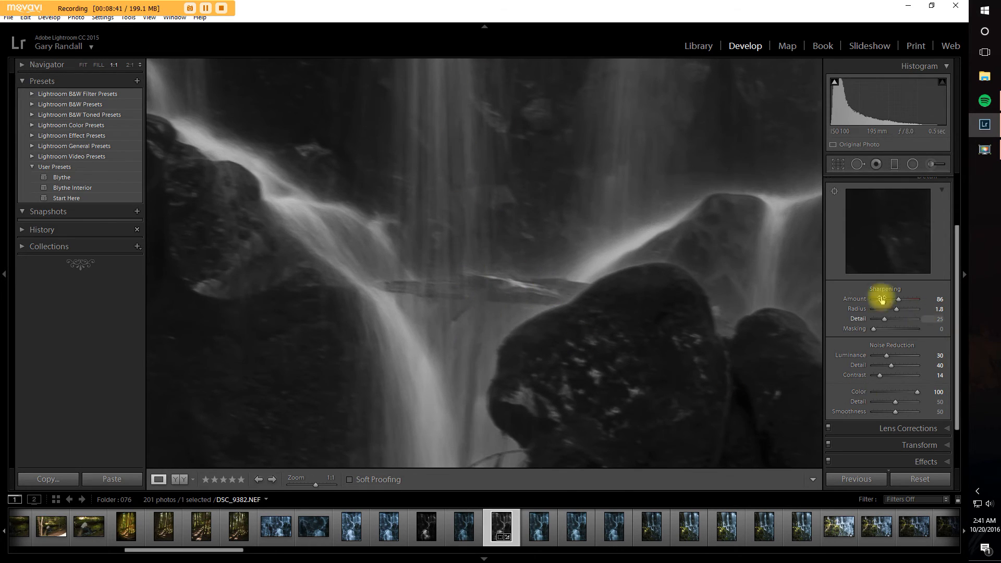
# Step: Target the detail preview on the log where the streams meet, and set Sharpening to Amount 84, Radius 1.6 and Masking 30
pyautogui.click(833, 193)
pyautogui.click(454, 286)
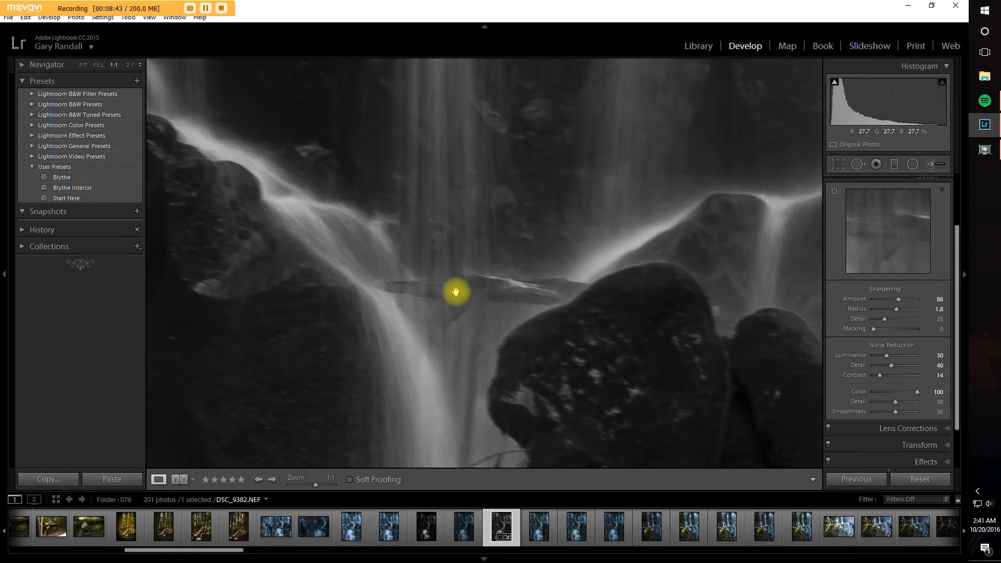
pyautogui.moveTo(887, 240); pyautogui.dragTo(874, 218)
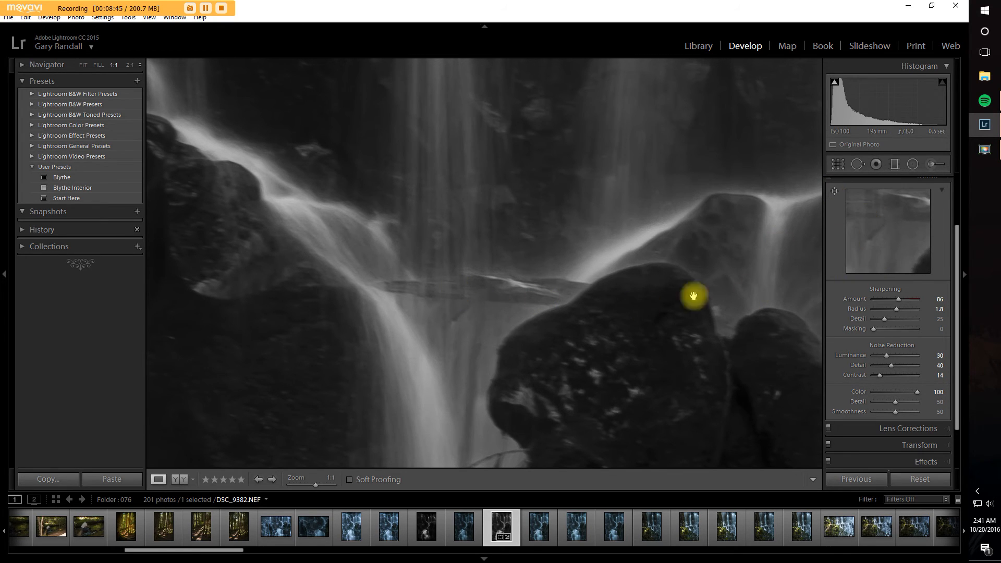
pyautogui.moveTo(899, 299)
pyautogui.mouseDown()
pyautogui.moveTo(842, 313)
pyautogui.moveTo(918, 314)
pyautogui.moveTo(880, 326)
pyautogui.moveTo(914, 325)
pyautogui.moveTo(893, 328)
pyautogui.moveTo(893, 315)
pyautogui.mouseUp()
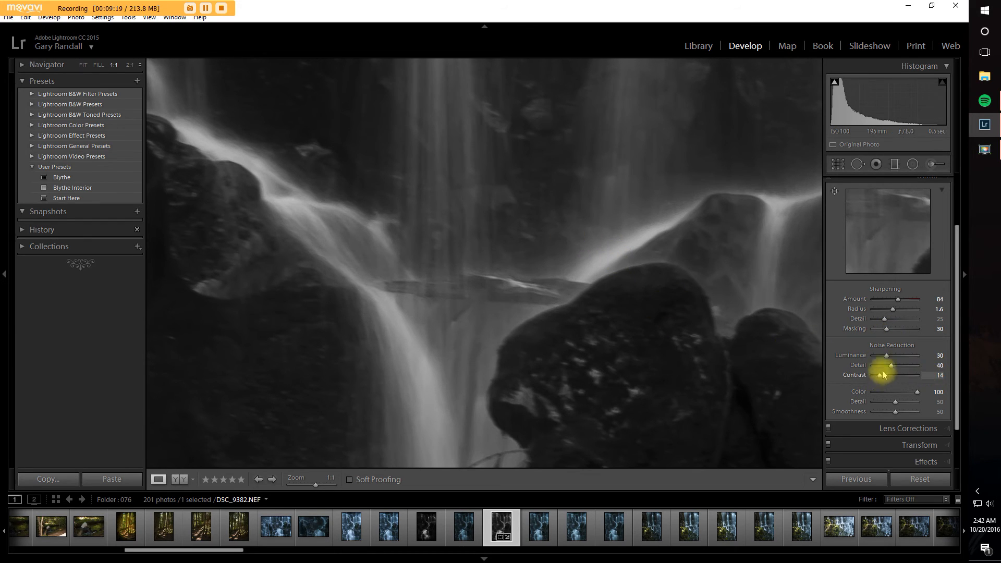
# Step: Examine the sharpened and noise-reduced upper falls at 1:1, and return to the full-image view
pyautogui.moveTo(421, 202); pyautogui.dragTo(521, 345)
pyautogui.moveTo(719, 324); pyautogui.dragTo(559, 364)
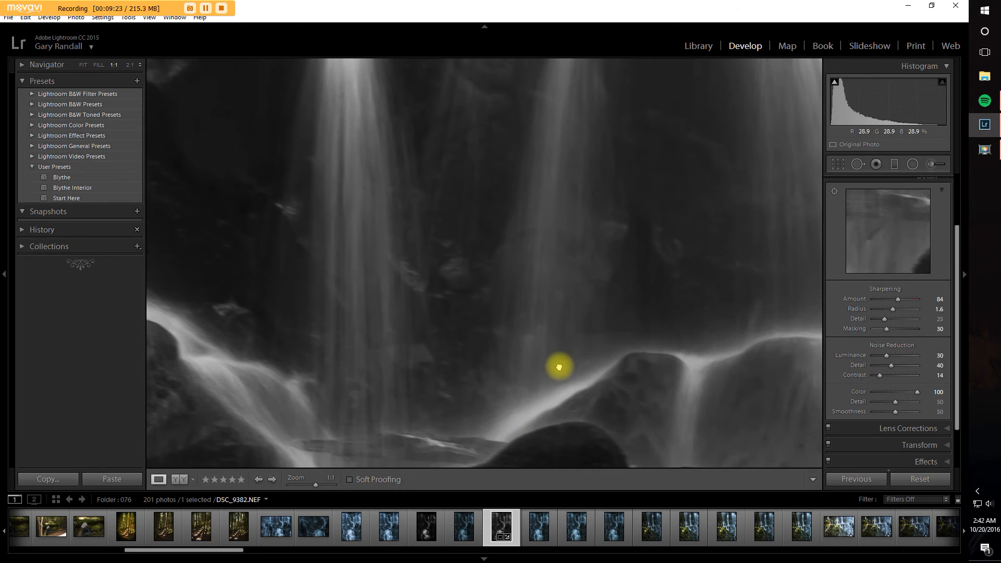
pyautogui.moveTo(307, 171); pyautogui.dragTo(422, 311)
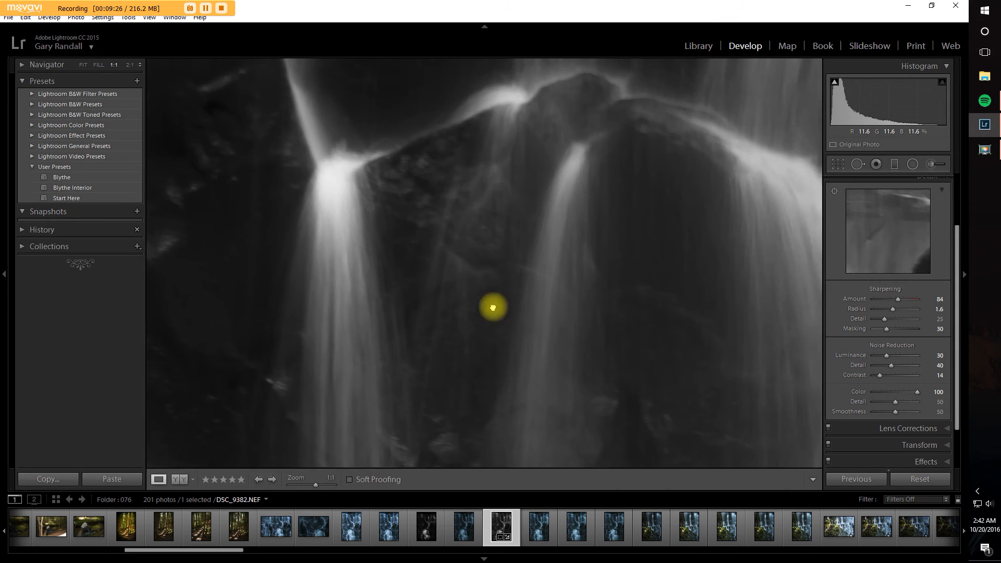
pyautogui.moveTo(493, 308); pyautogui.dragTo(436, 323)
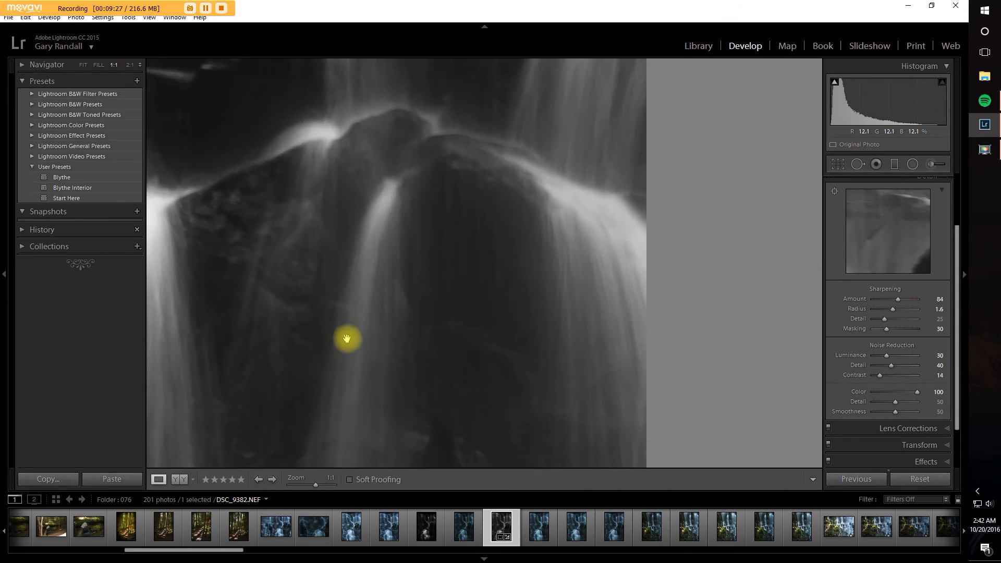
pyautogui.moveTo(369, 346); pyautogui.dragTo(655, 283)
pyautogui.moveTo(496, 329); pyautogui.dragTo(525, 273)
pyautogui.click(538, 307)
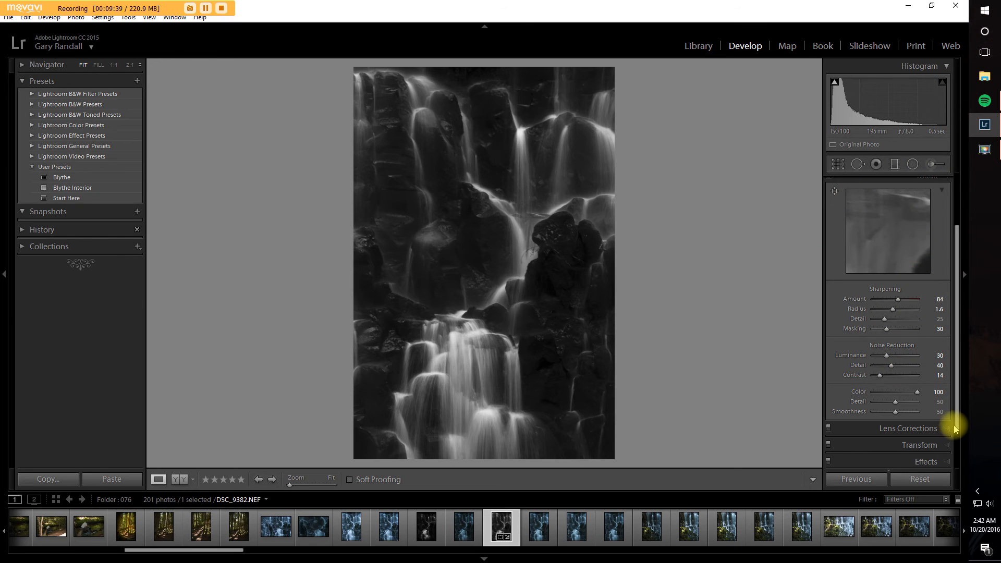
# Step: Review the Lens Corrections profile settings for the photo
pyautogui.moveTo(958, 429); pyautogui.dragTo(964, 474)
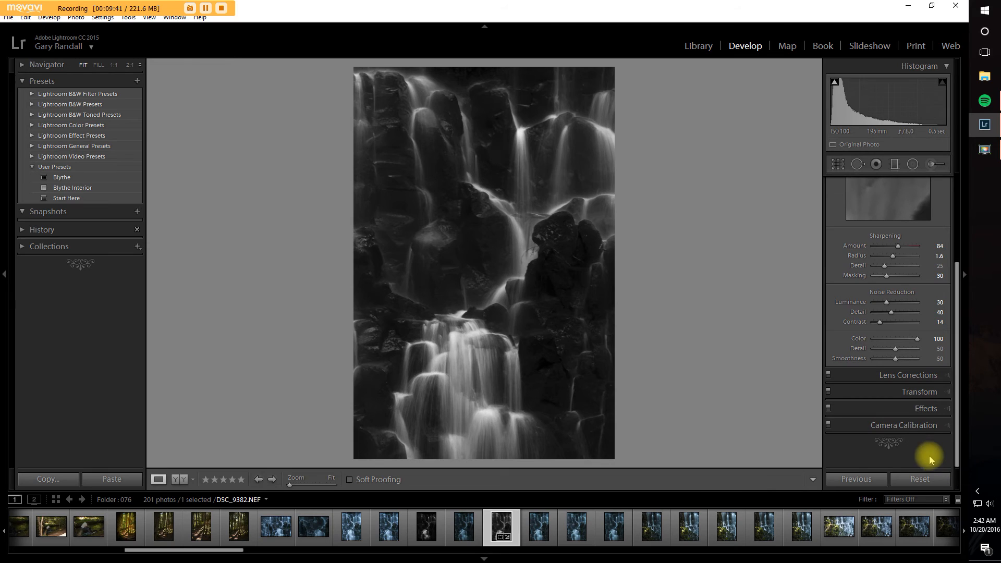
pyautogui.click(950, 378)
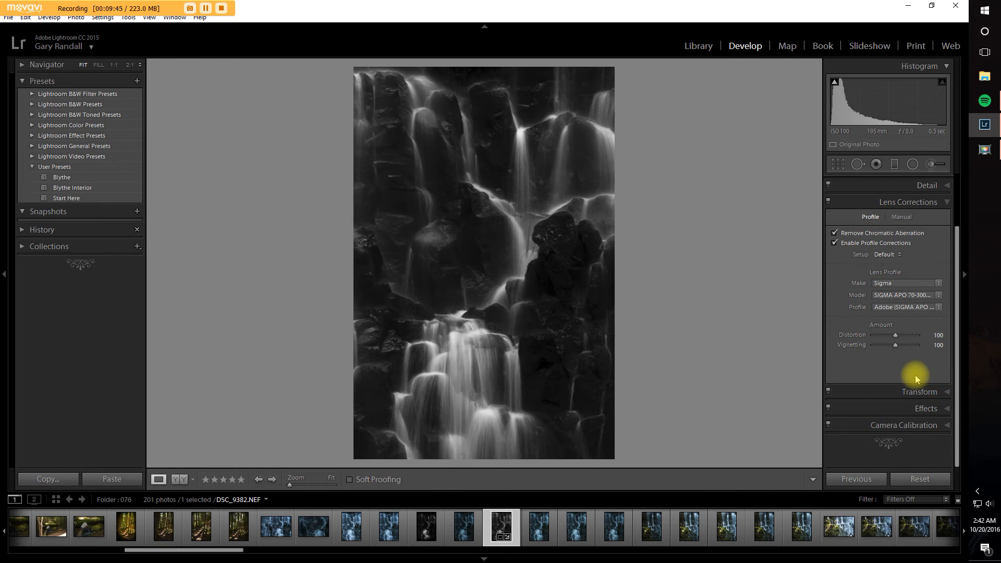
# Step: Darken the photo's edges with a Highlight Priority post-crop vignette, setting its Amount to -50
pyautogui.click(946, 409)
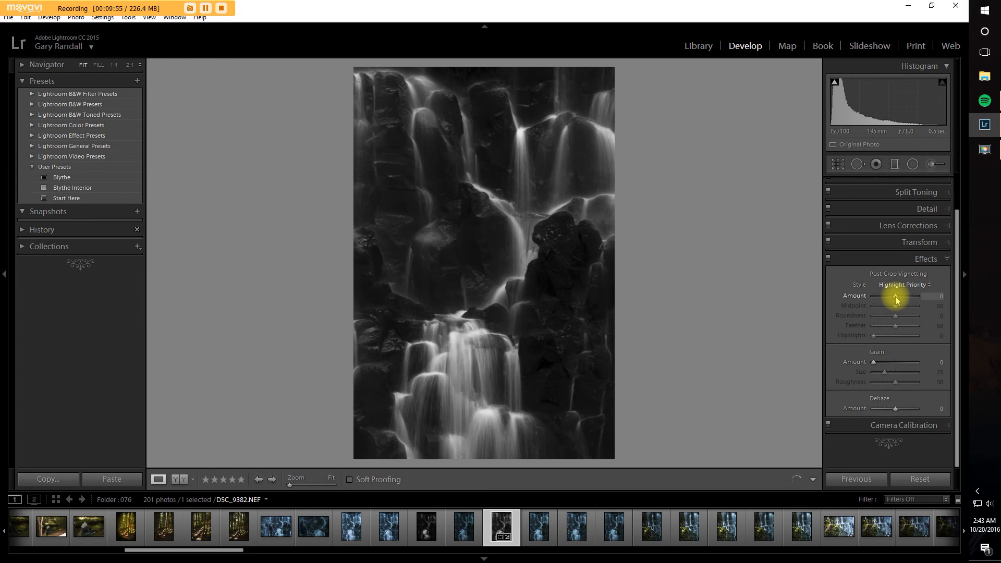
pyautogui.moveTo(896, 299); pyautogui.dragTo(889, 306)
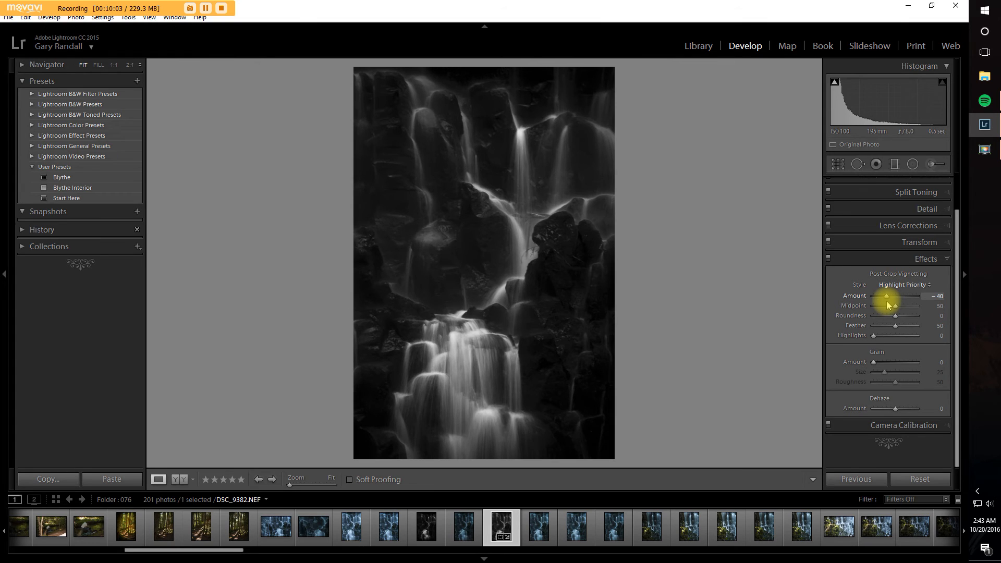
pyautogui.moveTo(889, 306); pyautogui.dragTo(888, 306)
pyautogui.moveTo(888, 306); pyautogui.dragTo(886, 305)
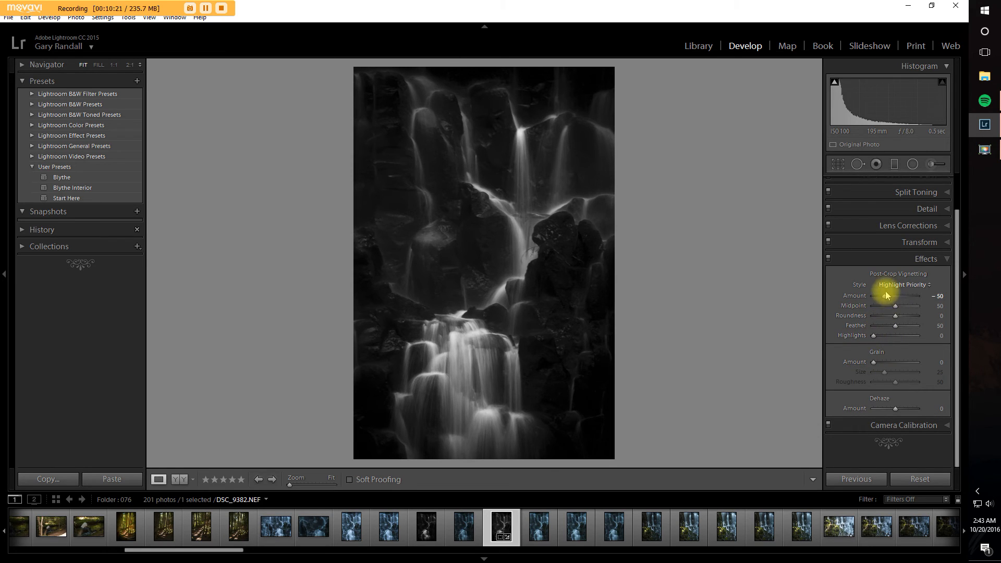
# Step: Try the vignette's Highlights at 100, reset them to 0, and test a different Feather
pyautogui.moveTo(875, 336); pyautogui.dragTo(925, 350)
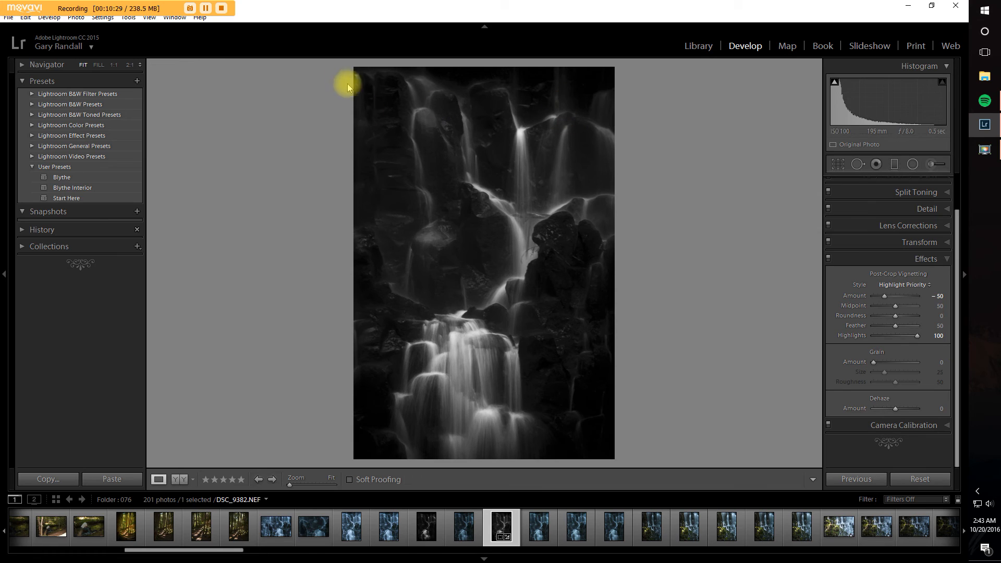
pyautogui.moveTo(919, 338); pyautogui.dragTo(849, 340)
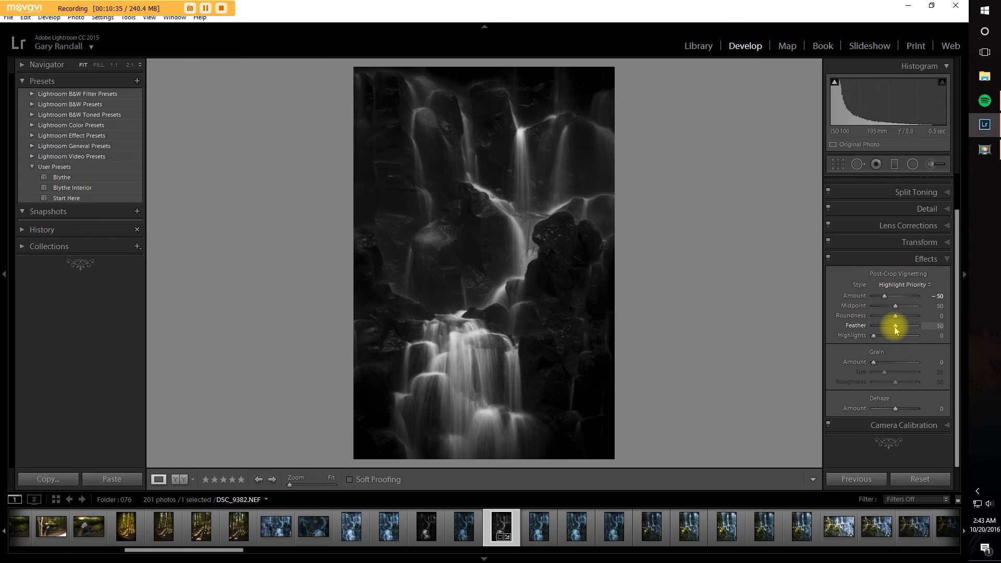
pyautogui.moveTo(893, 326); pyautogui.dragTo(891, 330)
# Step: Refine the vignette with Roundness -17, Midpoint 57 and Amount -55
pyautogui.moveTo(895, 316); pyautogui.dragTo(892, 323)
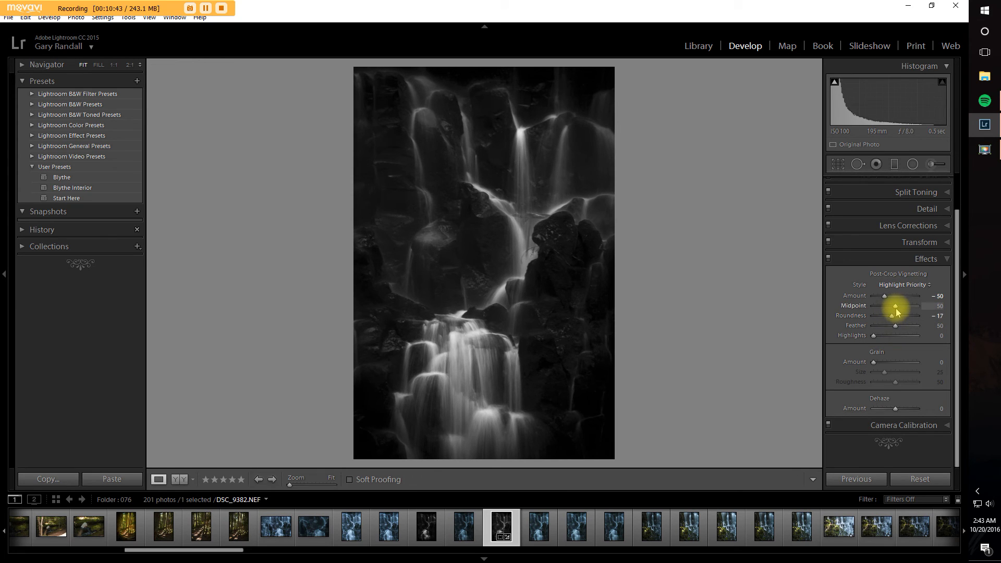
pyautogui.moveTo(897, 306); pyautogui.dragTo(885, 301)
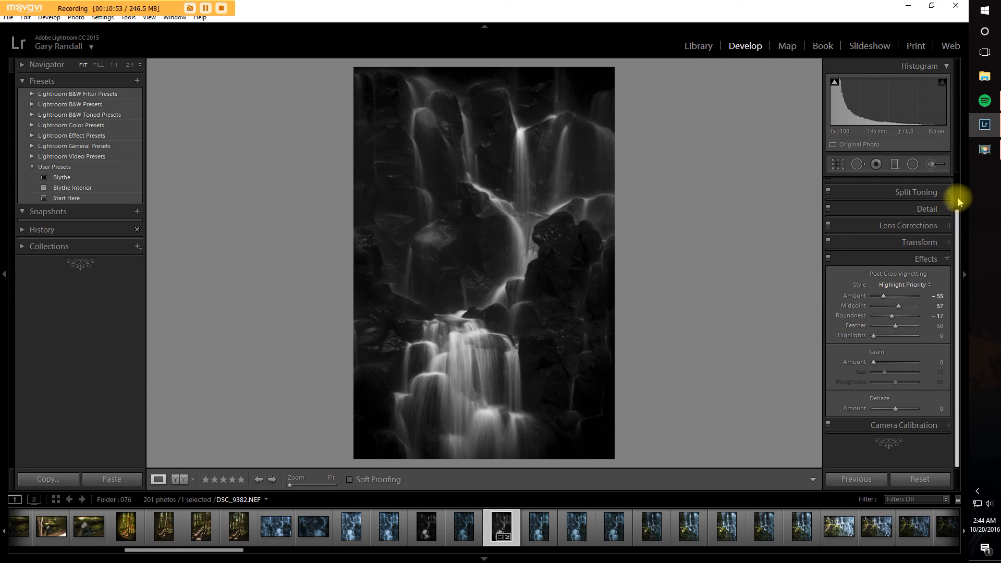
# Step: Collapse the open adjustment settings and minimize the Lightroom window to show the desktop
pyautogui.scroll(1, 949, 190)
pyautogui.click(947, 186)
pyautogui.click(946, 187)
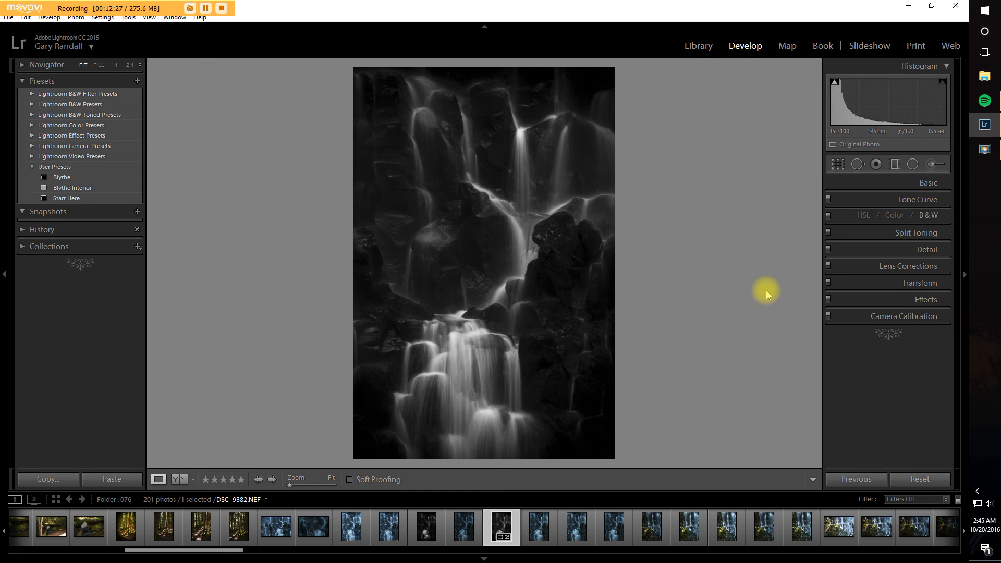
pyautogui.click(908, 6)
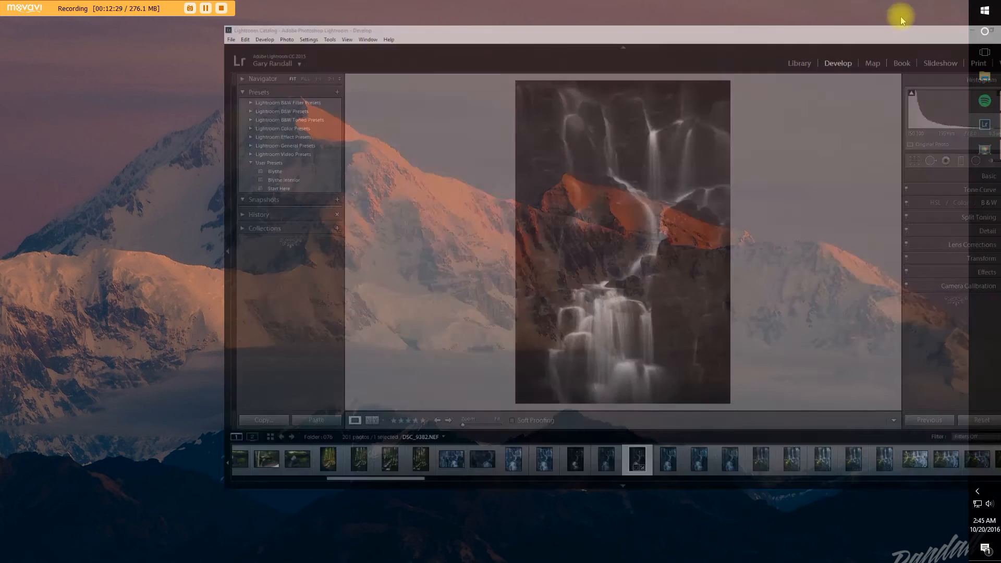